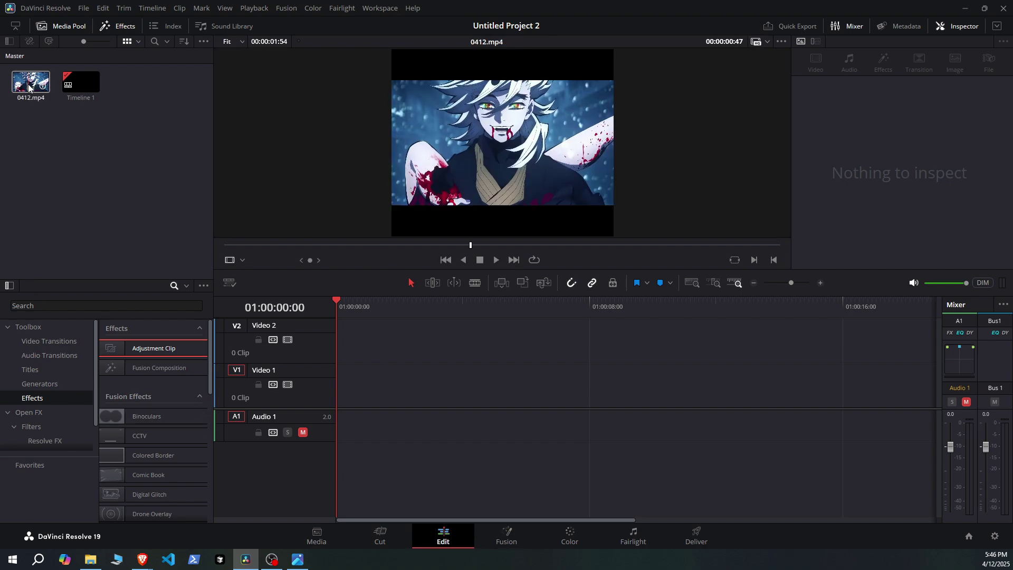
# Step: Place the 0412.mp4 clip at the start of the timeline on Video 1
pyautogui.moveTo(29, 87); pyautogui.dragTo(351, 396)
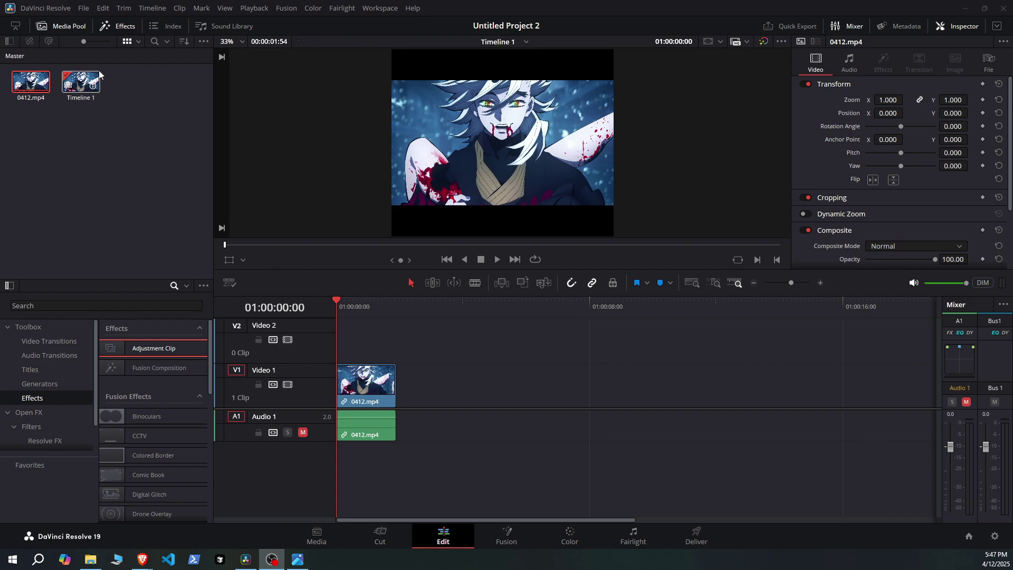
pyautogui.click(117, 27)
pyautogui.click(117, 27)
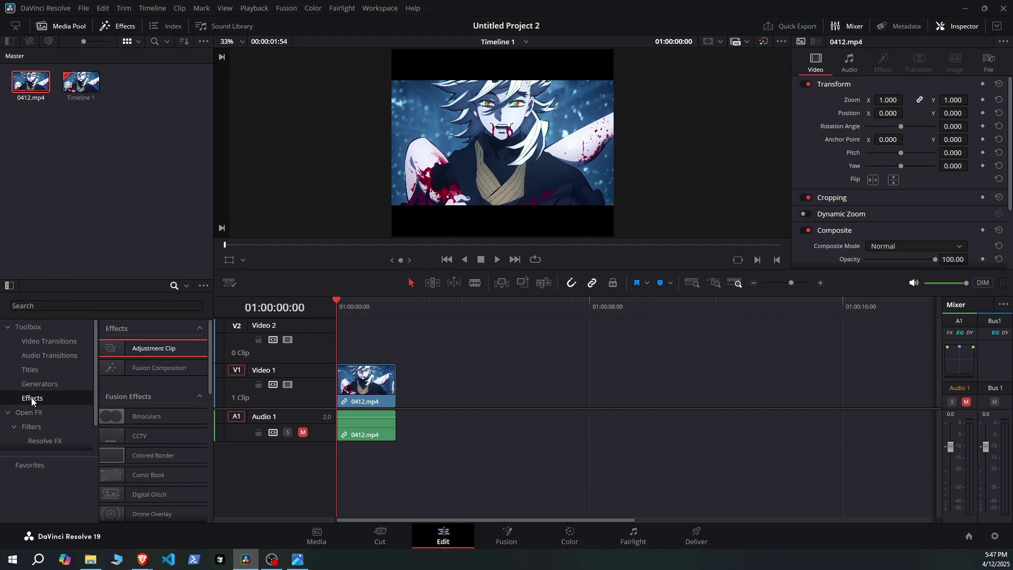
# Step: Find the Adjustment Clip effect, place it on Video 2 above 0412.mp4, and trim it to the video clip's length
pyautogui.click(61, 310)
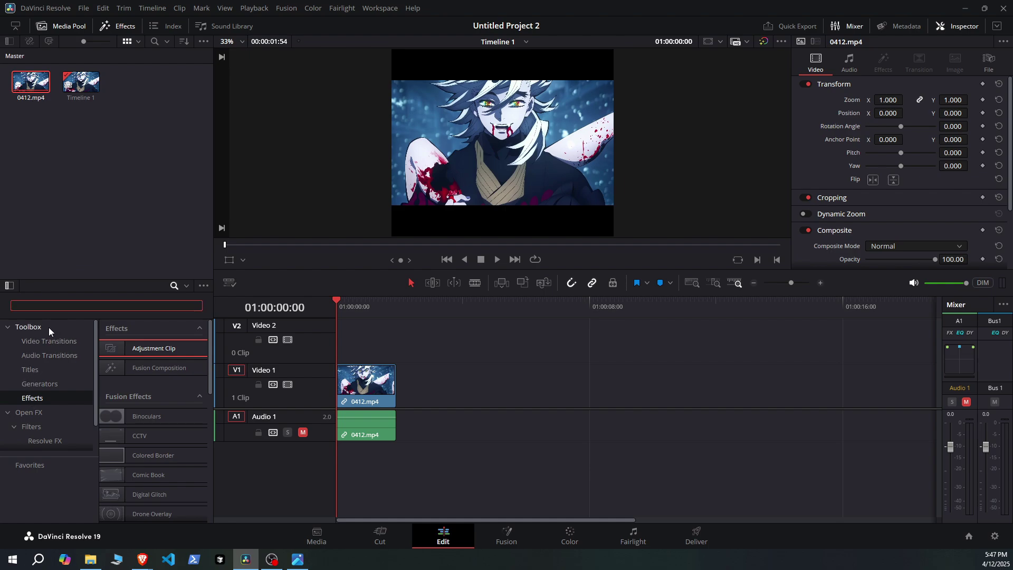
pyautogui.click(48, 327)
pyautogui.click(51, 304)
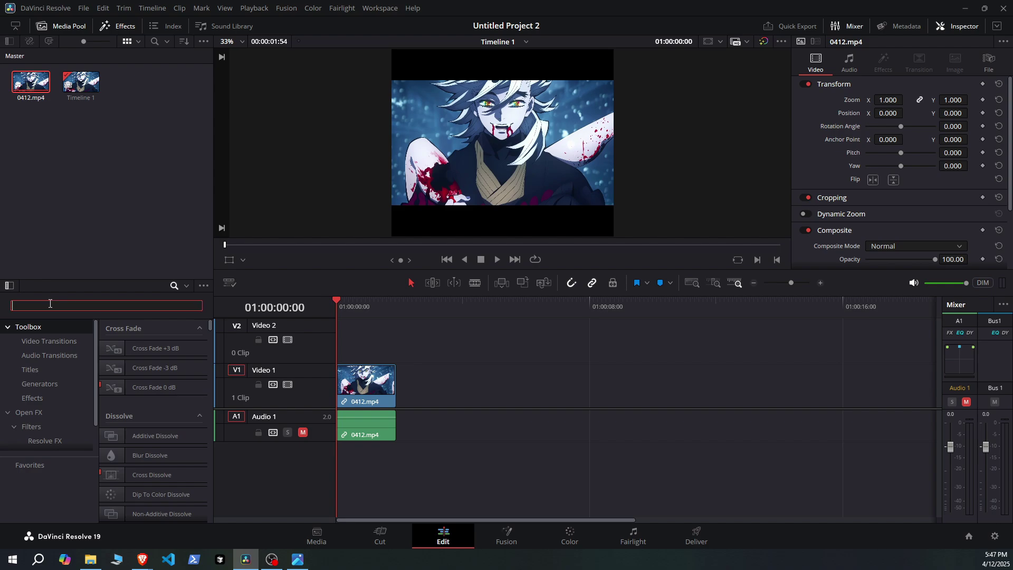
pyautogui.write('adjust')
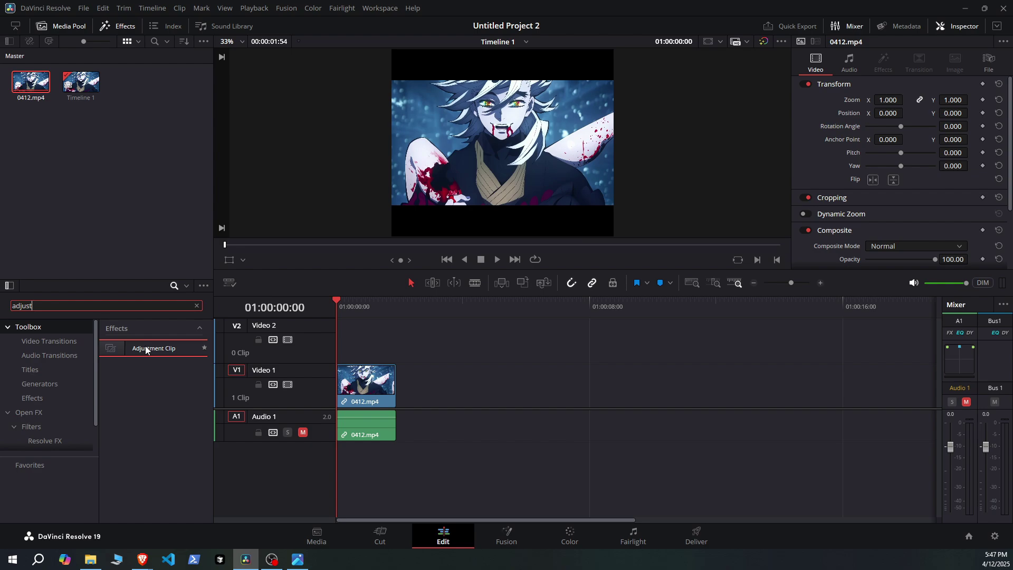
pyautogui.moveTo(146, 350); pyautogui.dragTo(335, 351)
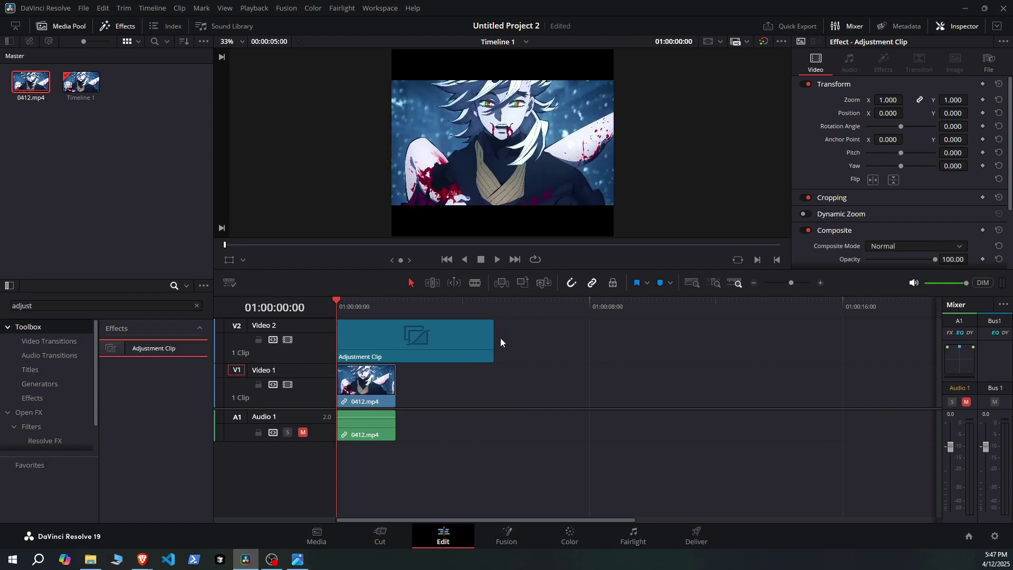
pyautogui.moveTo(494, 342); pyautogui.dragTo(397, 350)
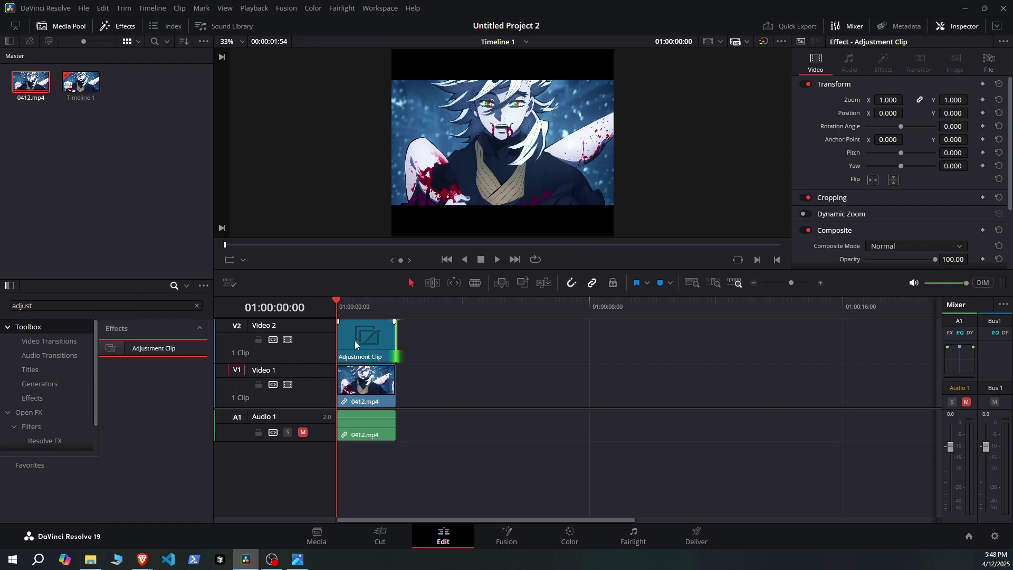
# Step: Open the adjustment clip in Fusion and add a Sharpen node after MediaIn1
pyautogui.click(505, 541)
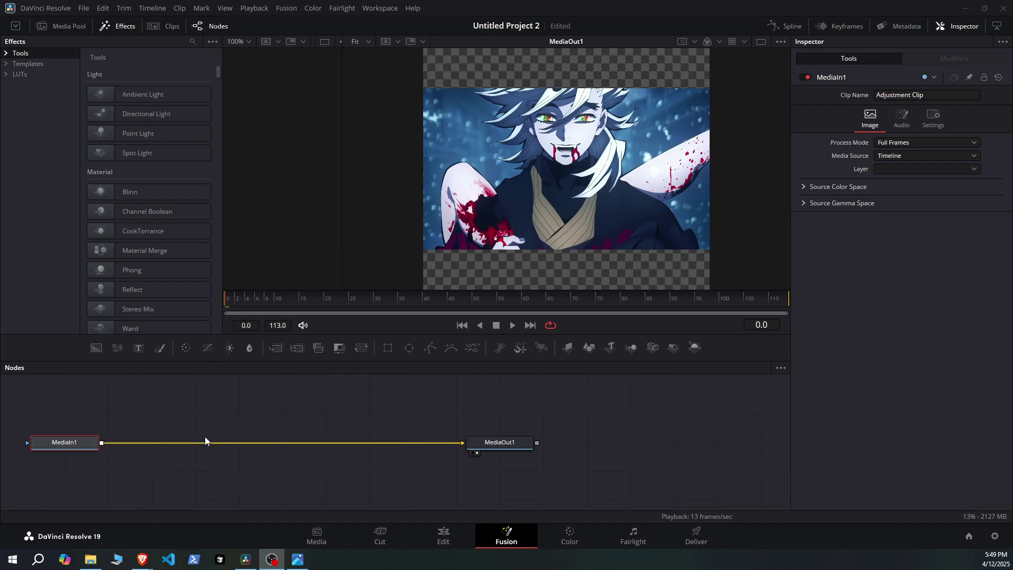
pyautogui.click(86, 444)
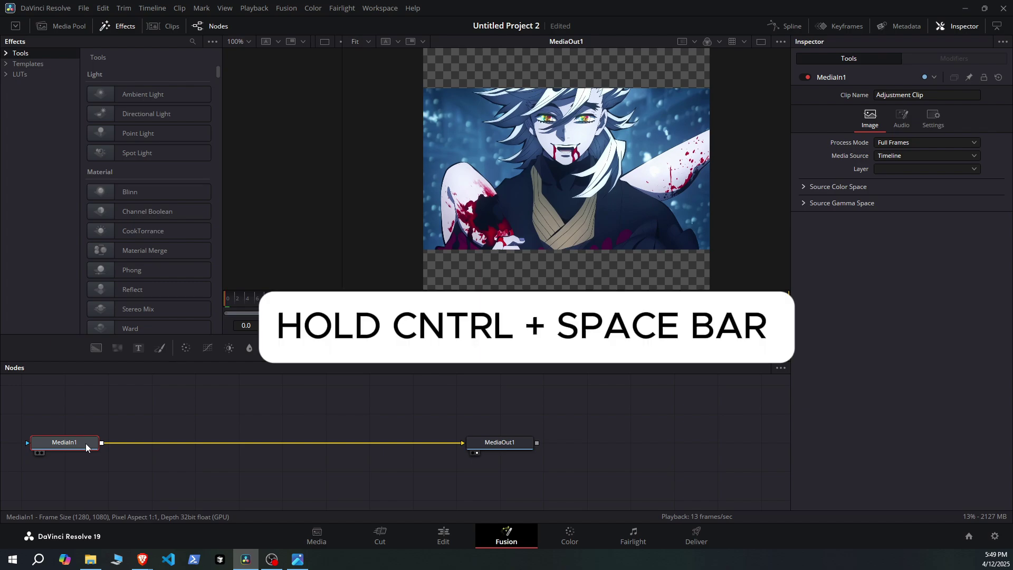
pyautogui.hotkey('ctrl', 'space')
pyautogui.write('vign')
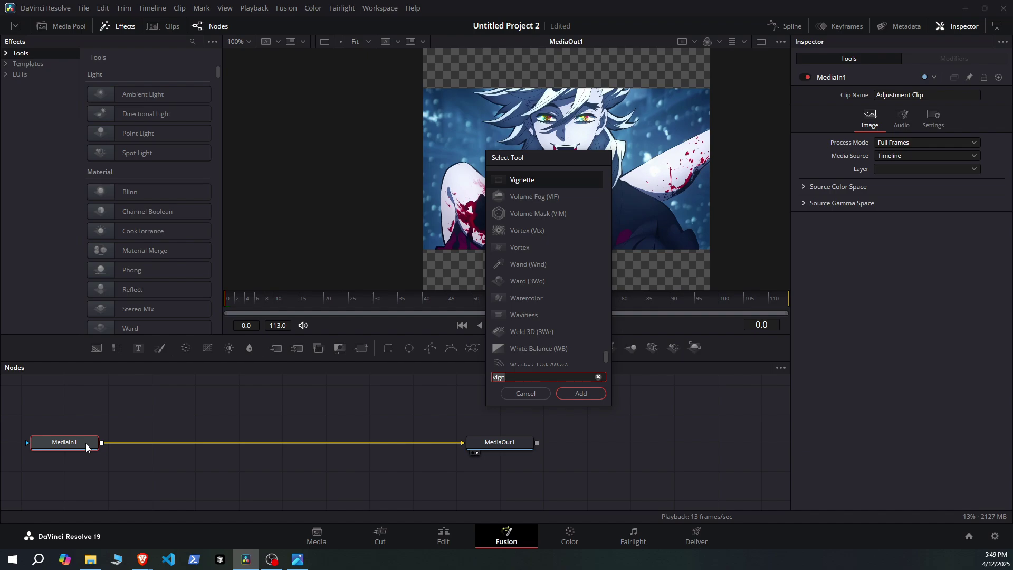
pyautogui.press('BackSpace')
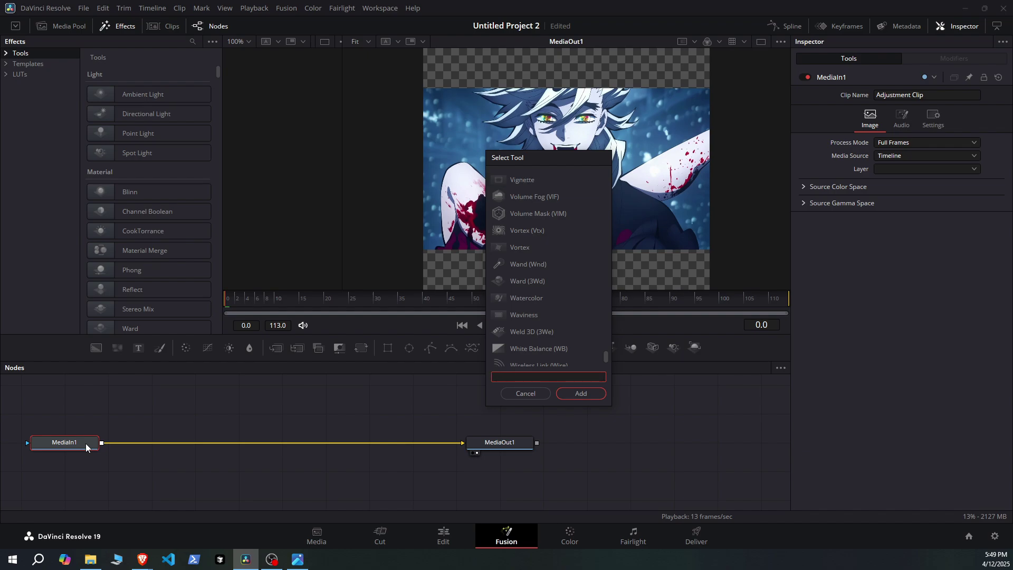
pyautogui.write('sha')
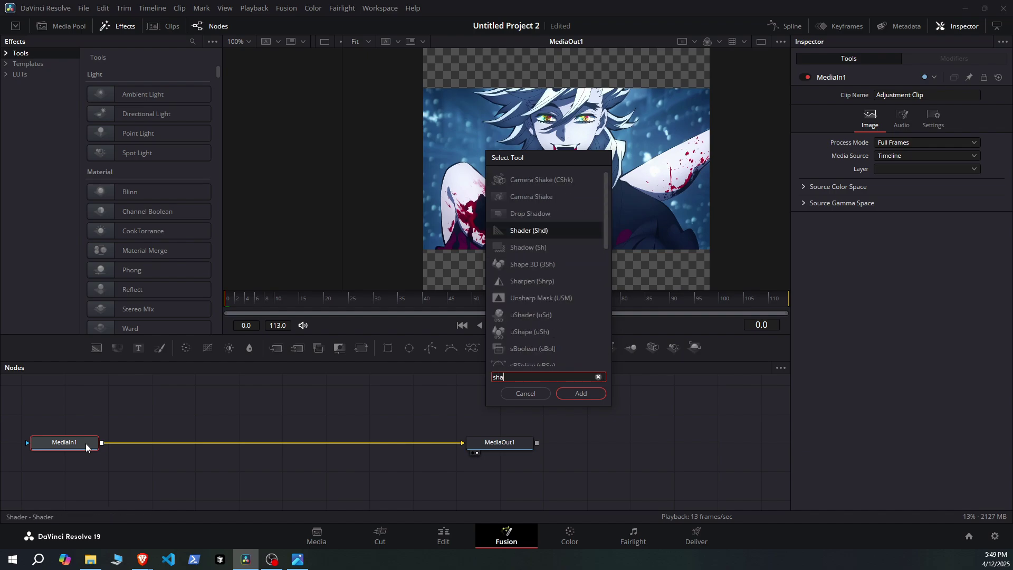
pyautogui.write('rpne')
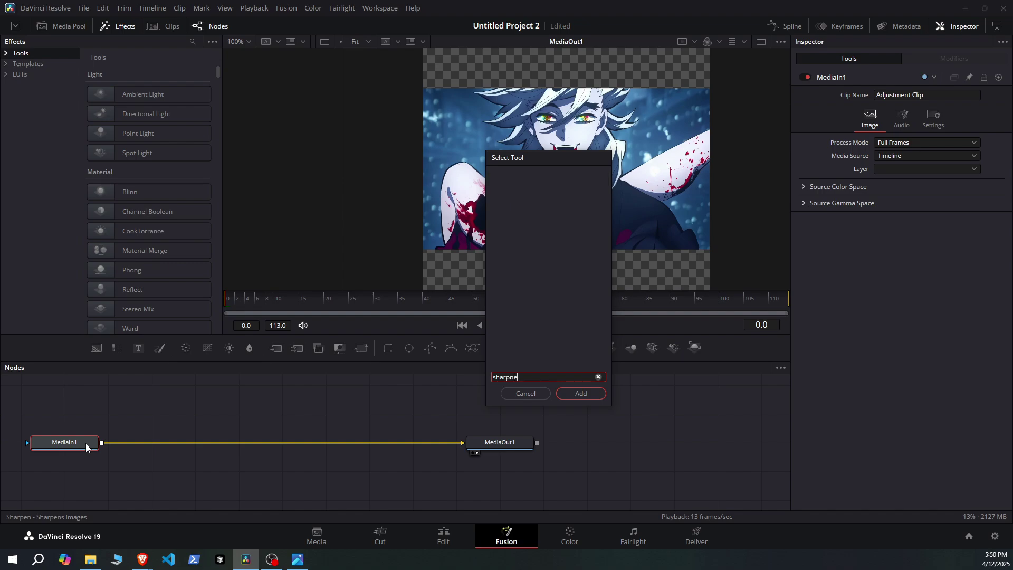
pyautogui.press('BackSpace')
pyautogui.press('BackSpace')
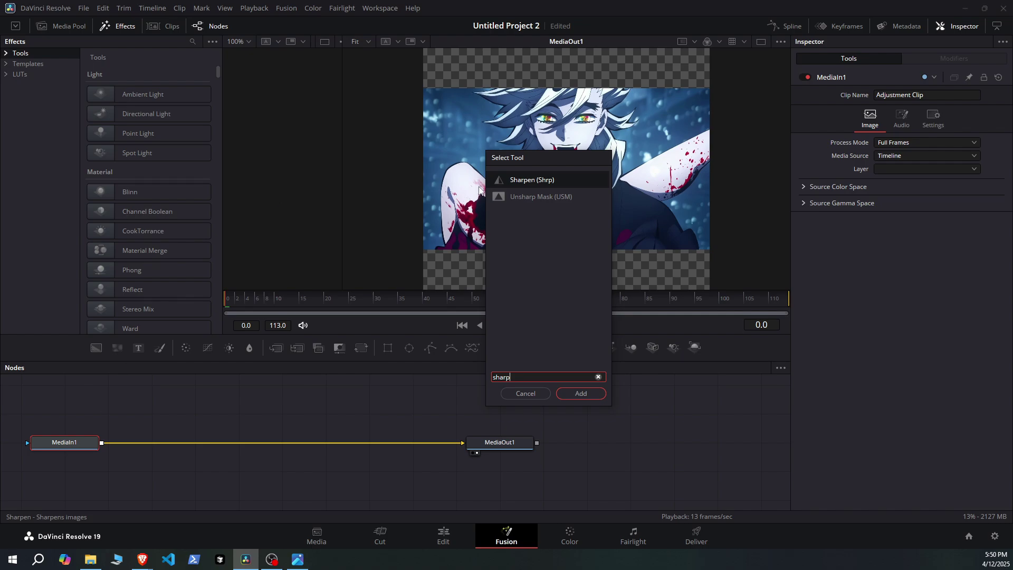
pyautogui.click(539, 181)
pyautogui.click(580, 394)
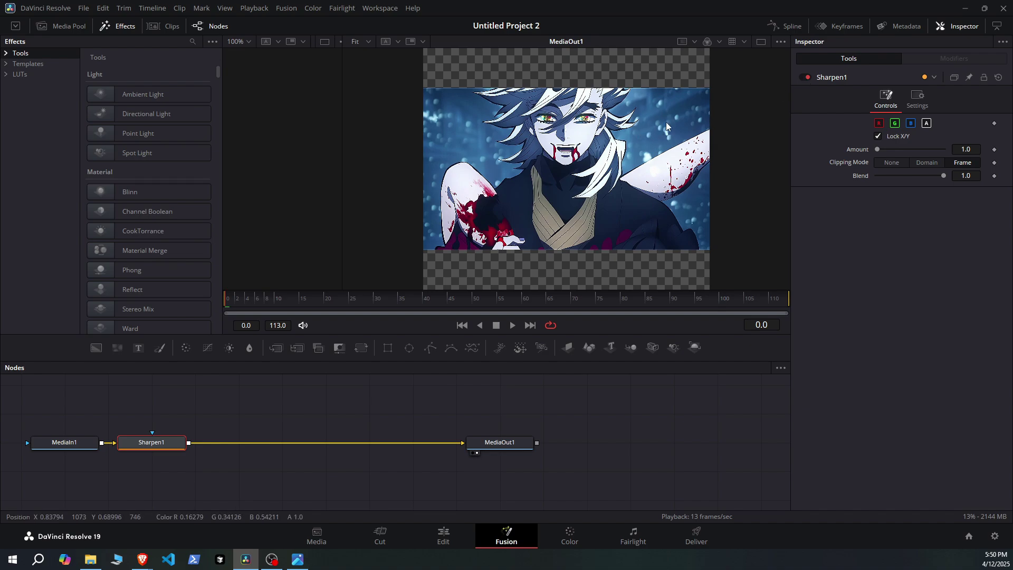
# Step: Compare the image with the Sharpen node off and on, and set its Amount to 3.0
pyautogui.click(804, 78)
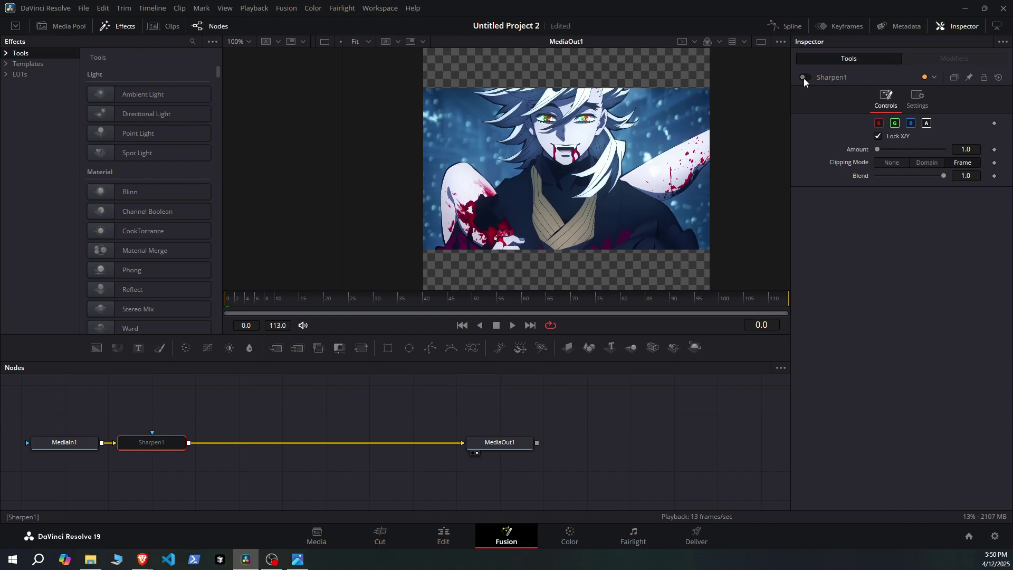
pyautogui.click(802, 78)
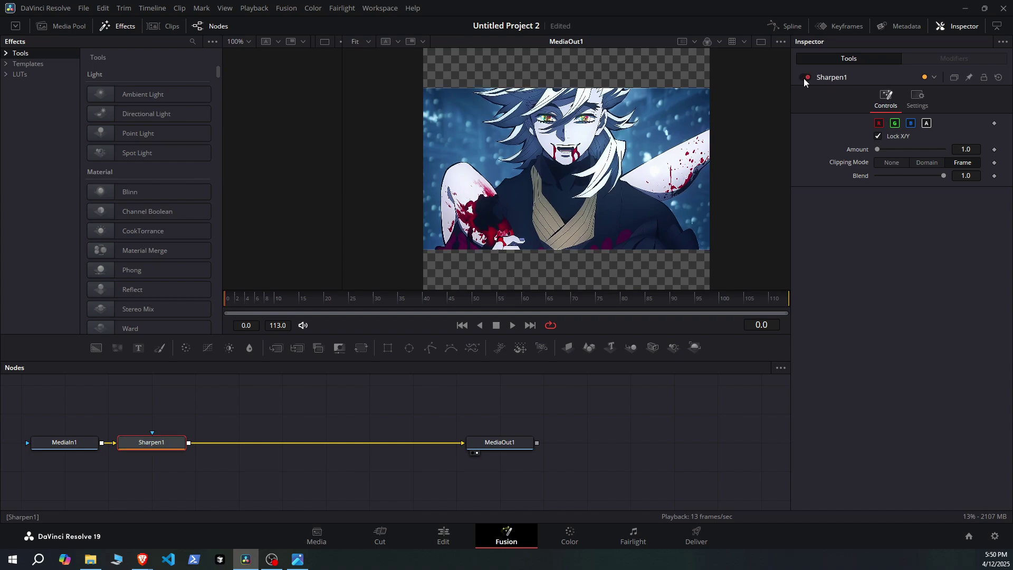
pyautogui.click(964, 148)
pyautogui.write('3.0')
pyautogui.press('Tab')
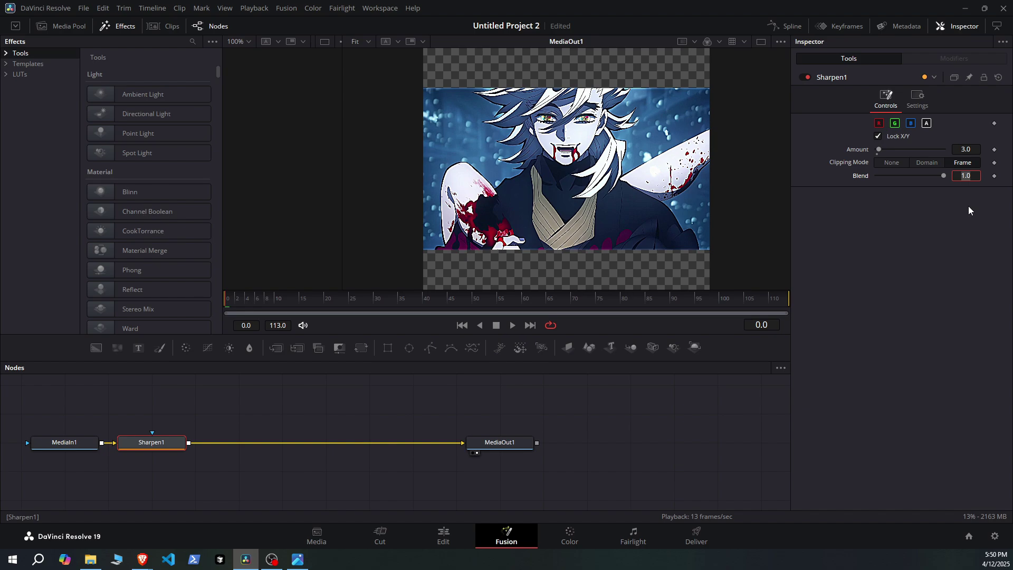
# Step: Set the Sharpen node's Blend to 0.5
pyautogui.moveTo(944, 176); pyautogui.dragTo(906, 180)
pyautogui.click(969, 175)
pyautogui.doubleClick(970, 176)
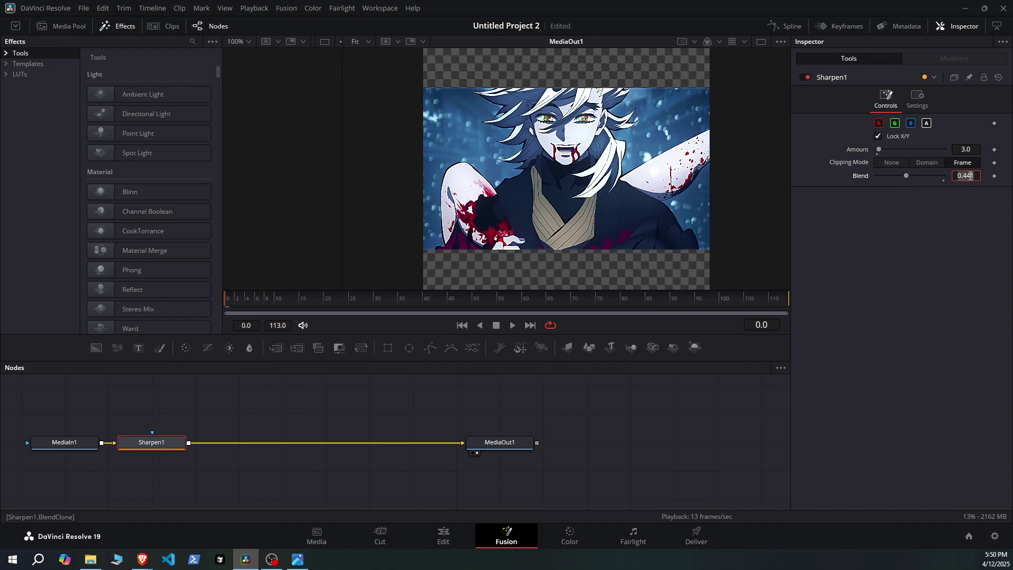
pyautogui.write('0.5')
pyautogui.press('Tab')
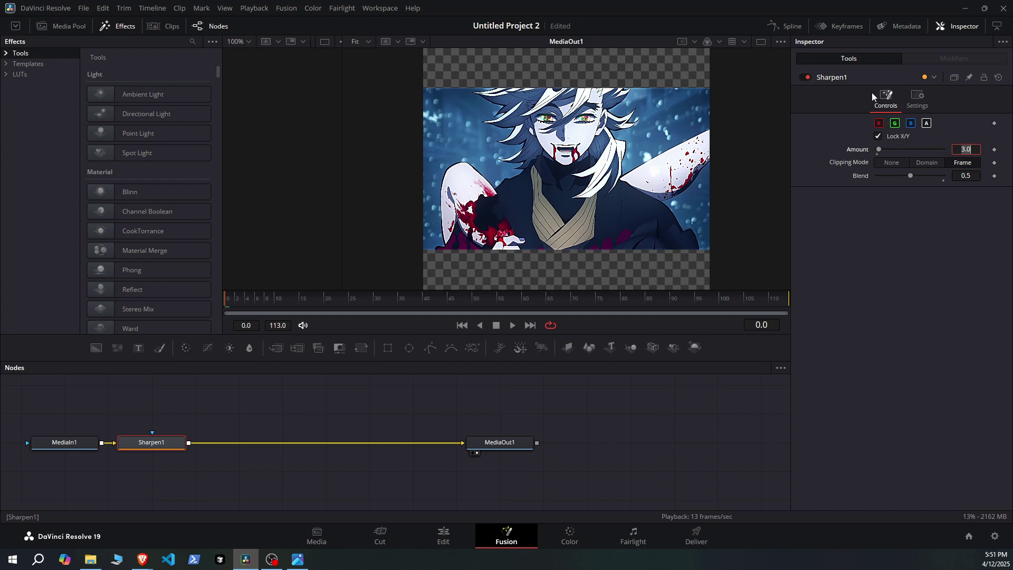
# Step: Switch the Sharpen node off and on repeatedly to compare the original and sharpened image, leaving it enabled
pyautogui.click(806, 77)
pyautogui.click(806, 77)
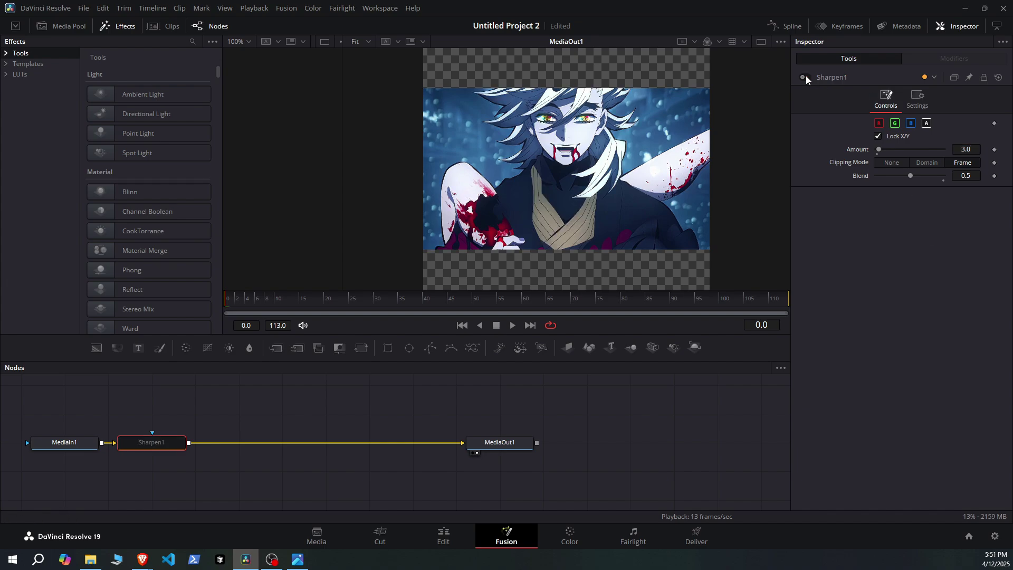
pyautogui.click(805, 77)
pyautogui.click(806, 77)
pyautogui.click(806, 77)
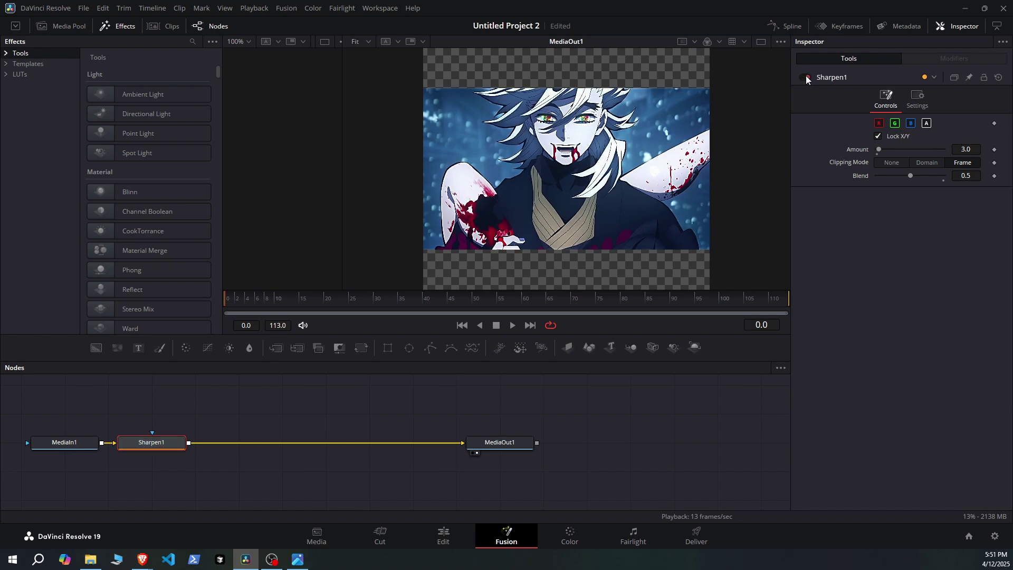
pyautogui.click(805, 77)
pyautogui.click(805, 77)
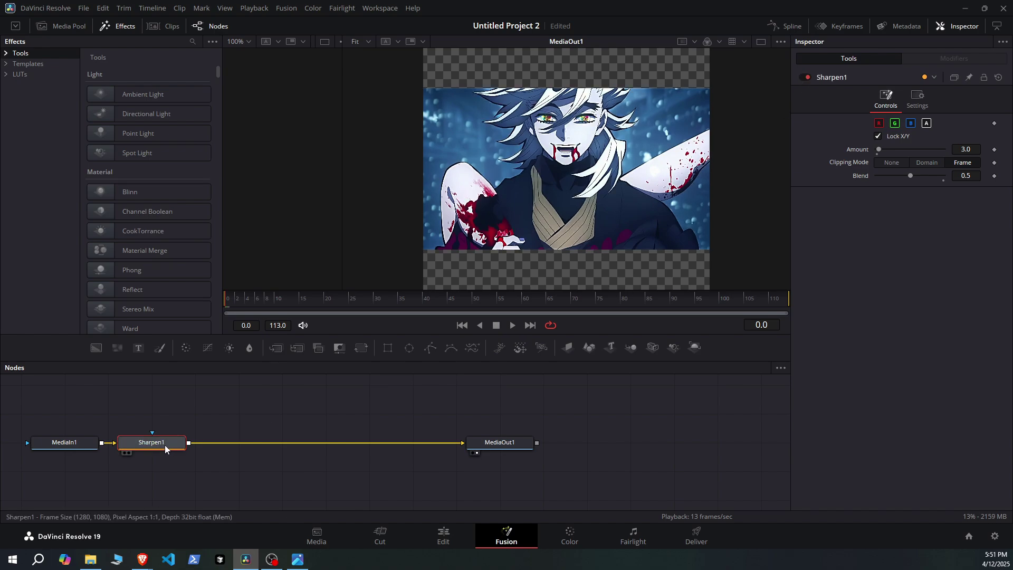
# Step: Add a Color Corrector node between Sharpen1 and MediaOut1
pyautogui.hotkey('shift', 'space')
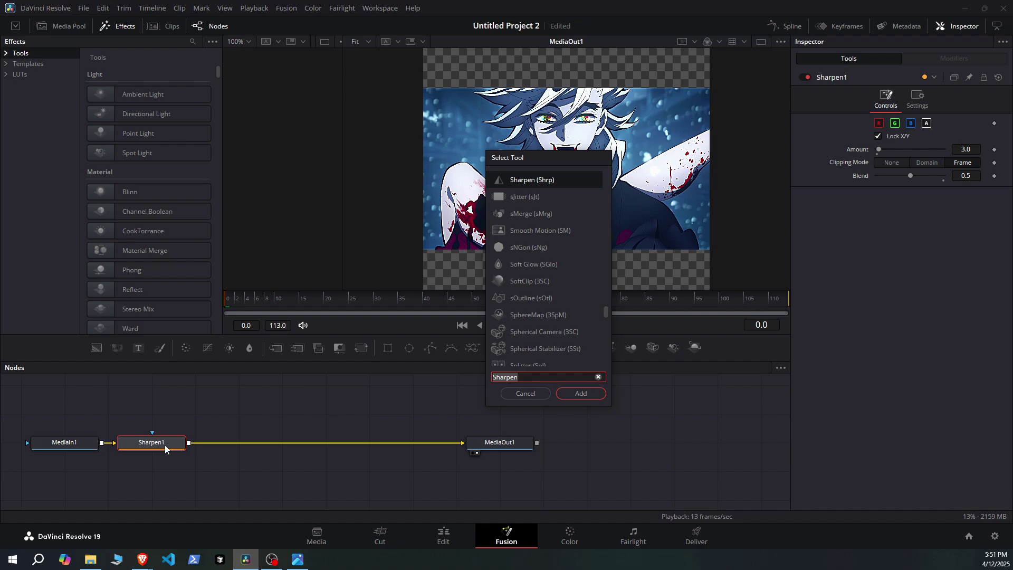
pyautogui.write('color')
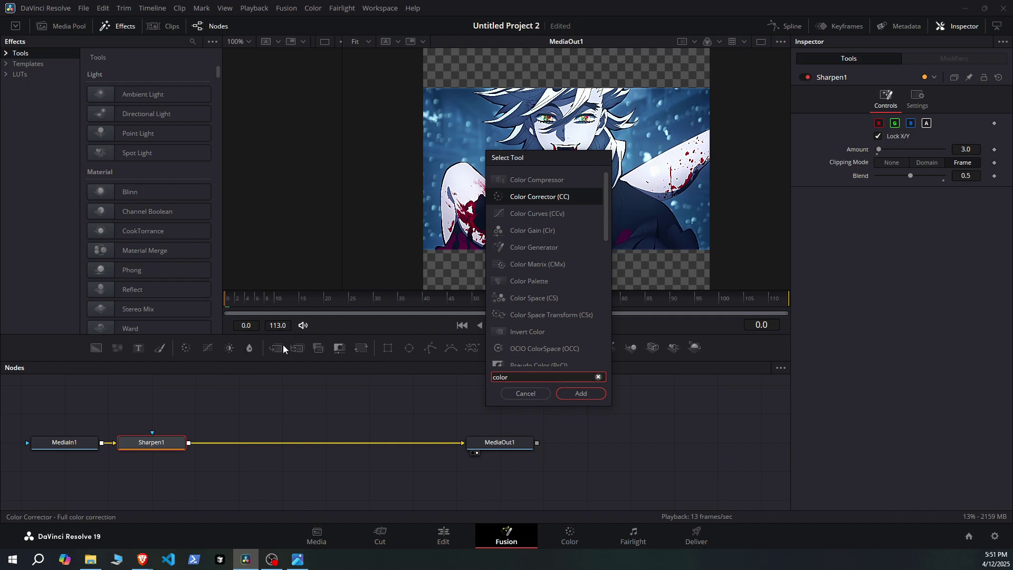
pyautogui.click(539, 196)
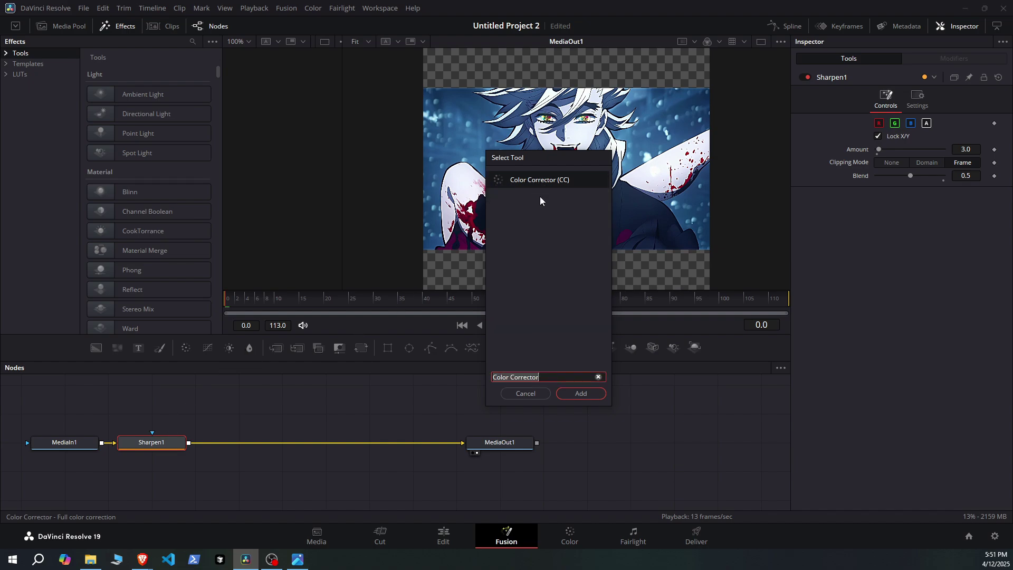
pyautogui.click(572, 394)
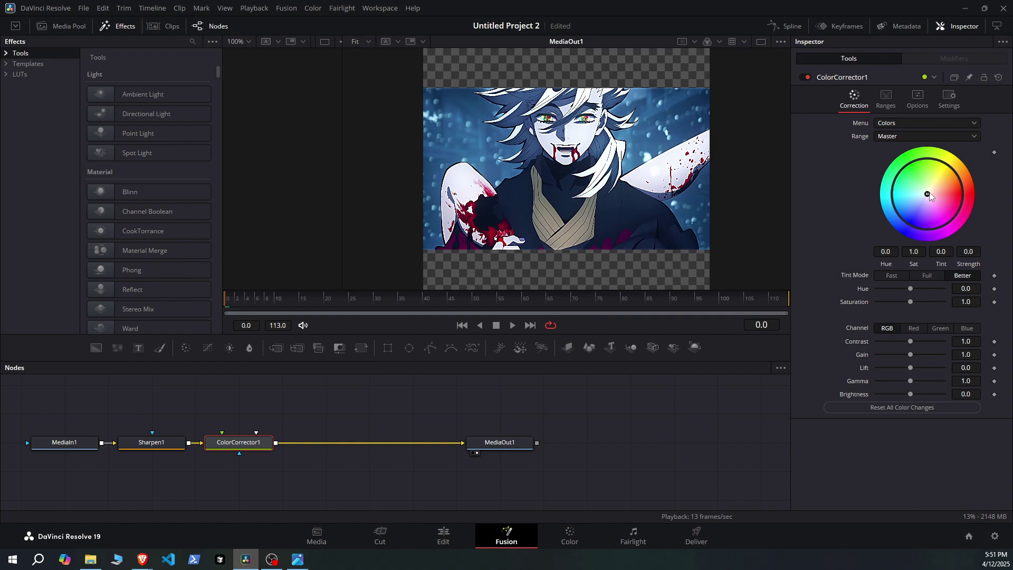
# Step: Tint the image slightly toward cyan-blue with the Color Corrector's color wheel, at a strength of about 0.12
pyautogui.moveTo(929, 194); pyautogui.dragTo(951, 184)
pyautogui.moveTo(951, 185); pyautogui.dragTo(917, 201)
pyautogui.moveTo(916, 201); pyautogui.dragTo(913, 196)
pyautogui.moveTo(913, 196); pyautogui.dragTo(915, 197)
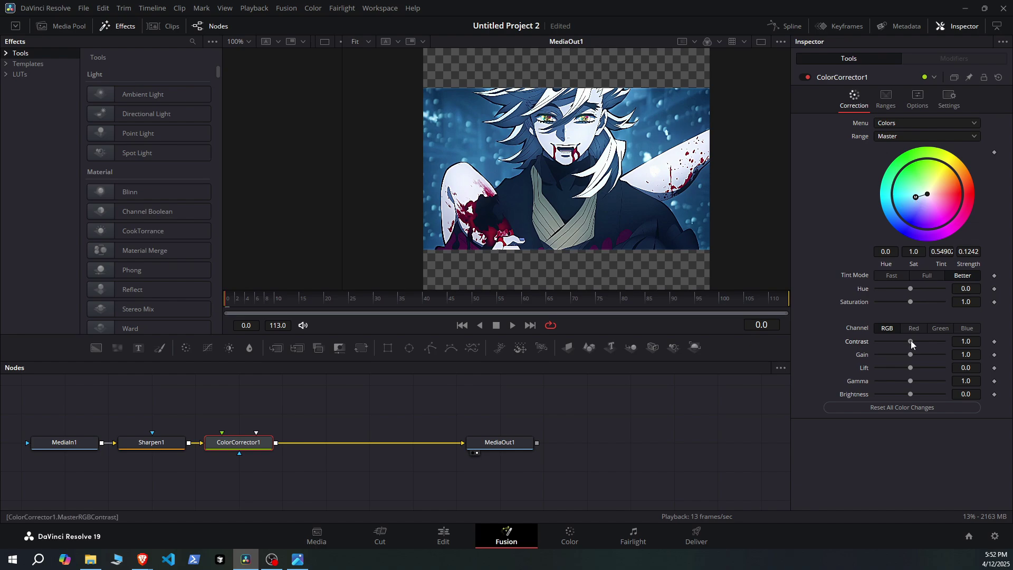
# Step: Set the Color Corrector's Contrast to 1.5 and lower its Gain to about 0.89
pyautogui.moveTo(910, 342); pyautogui.dragTo(914, 342)
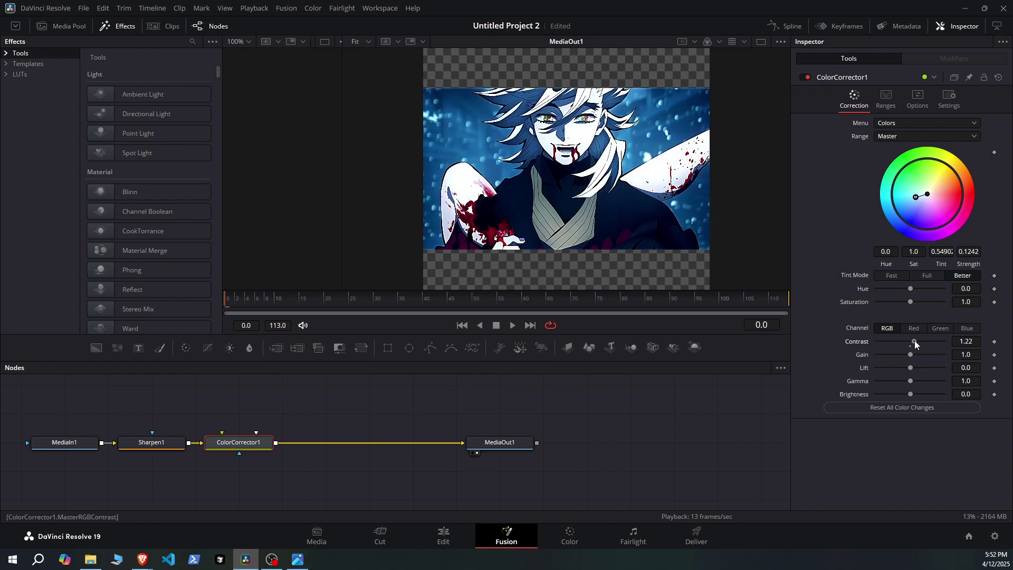
pyautogui.click(972, 343)
pyautogui.write('1.5')
pyautogui.press('Tab')
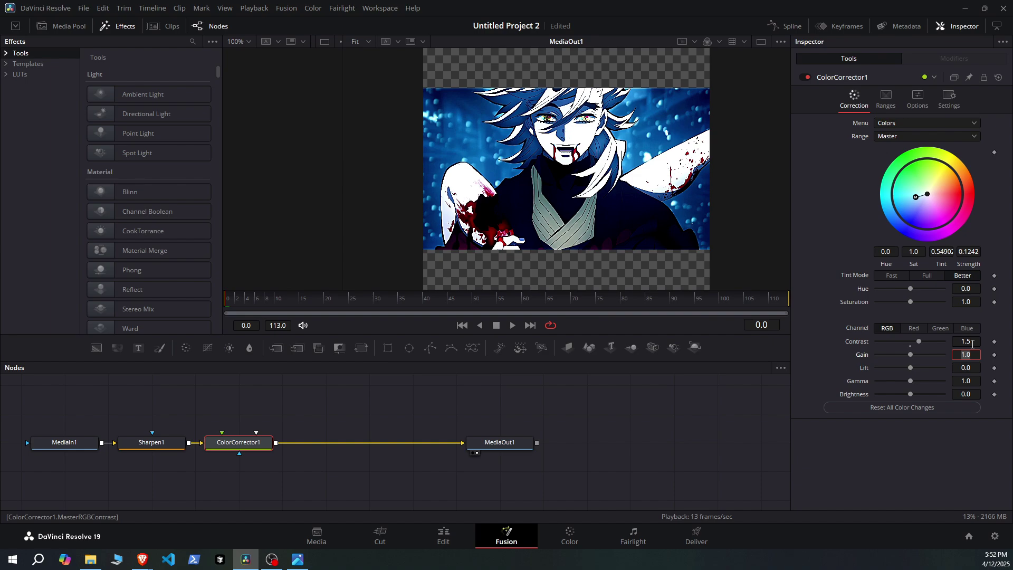
pyautogui.click(911, 355)
pyautogui.moveTo(911, 354); pyautogui.dragTo(910, 354)
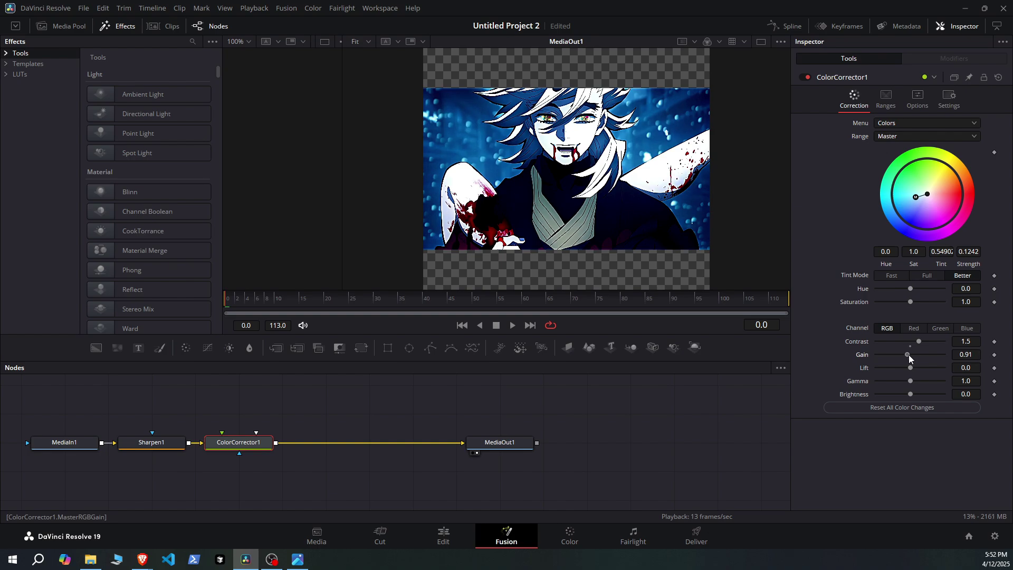
pyautogui.moveTo(908, 355); pyautogui.dragTo(907, 355)
# Step: Switch the Color Corrector off and on repeatedly to compare the image before and after grading, leaving it enabled
pyautogui.click(805, 78)
pyautogui.click(805, 79)
pyautogui.click(805, 78)
pyautogui.click(805, 78)
pyautogui.click(805, 79)
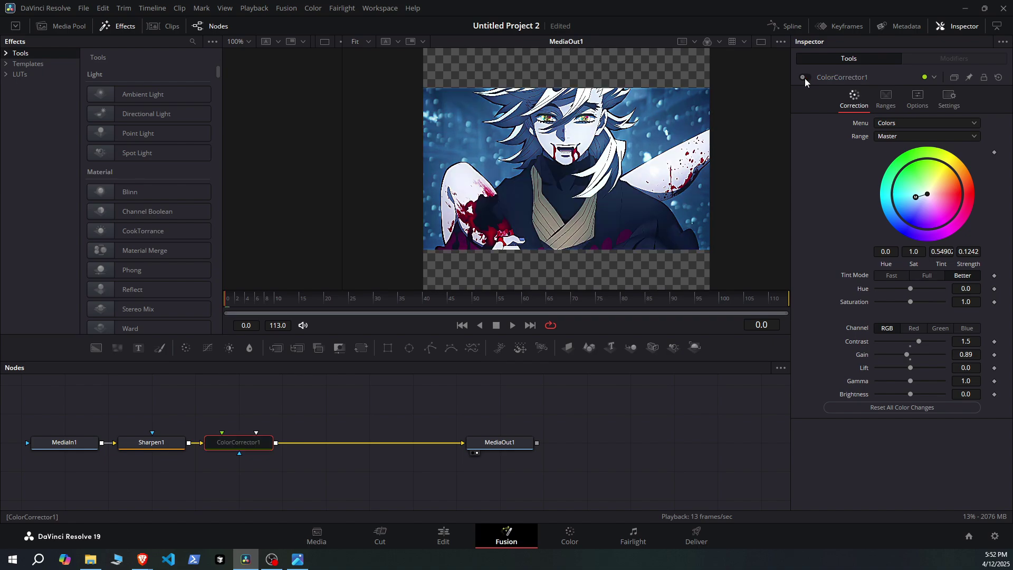
pyautogui.click(805, 78)
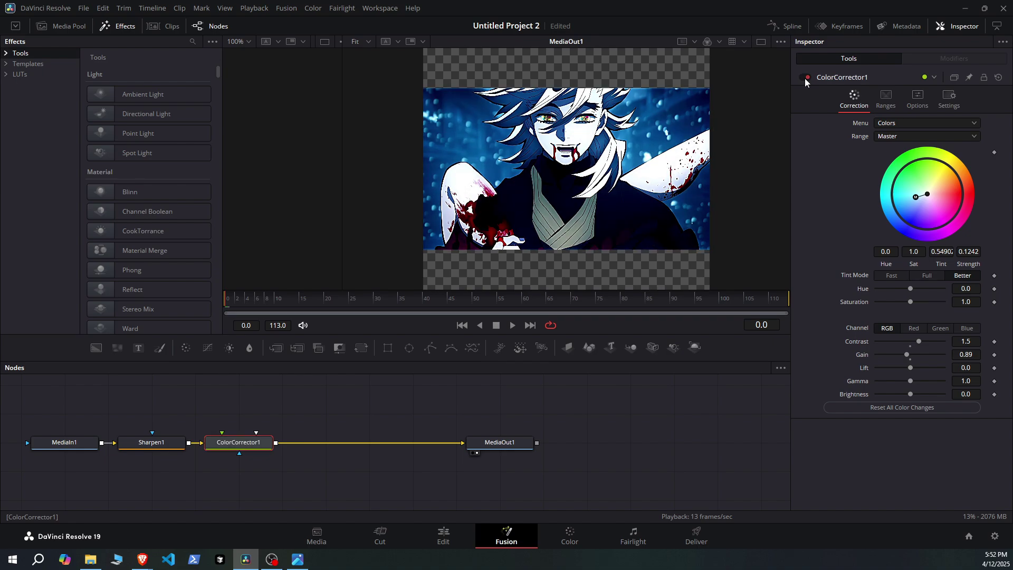
pyautogui.click(805, 78)
pyautogui.click(805, 78)
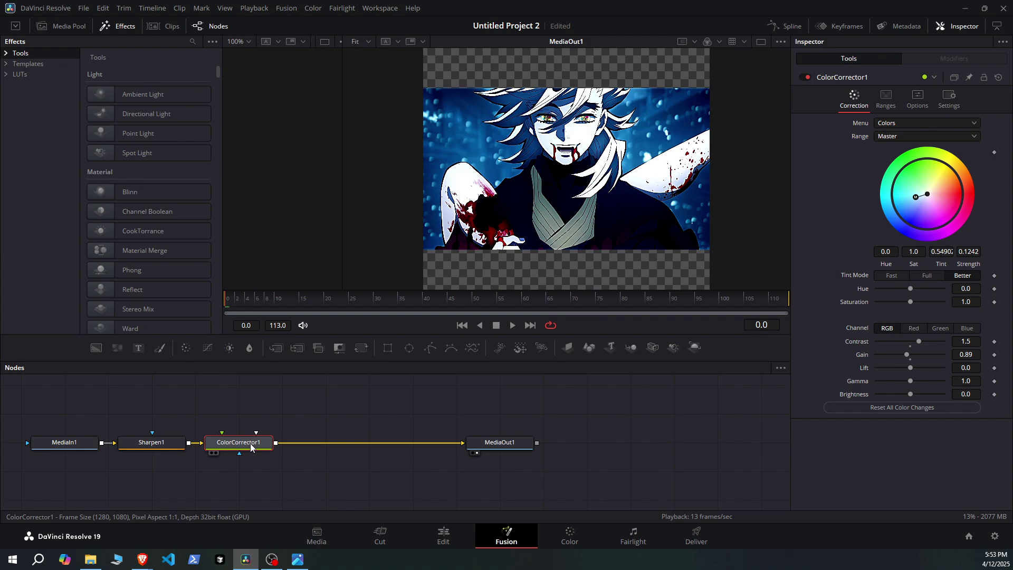
# Step: Add a Color Curves node between ColorCorrector1 and MediaOut1
pyautogui.hotkey('shift', 'space')
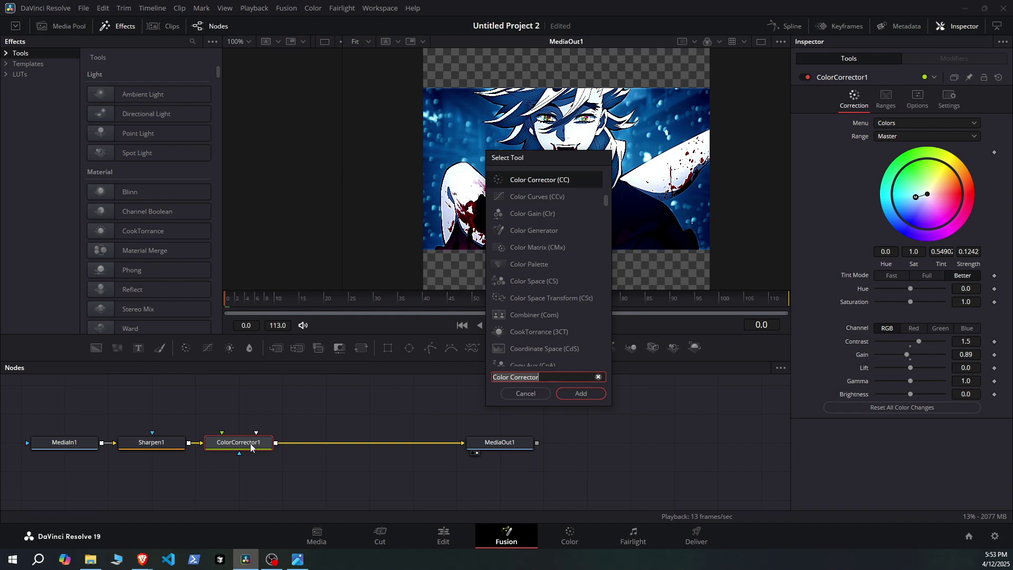
pyautogui.write('curve')
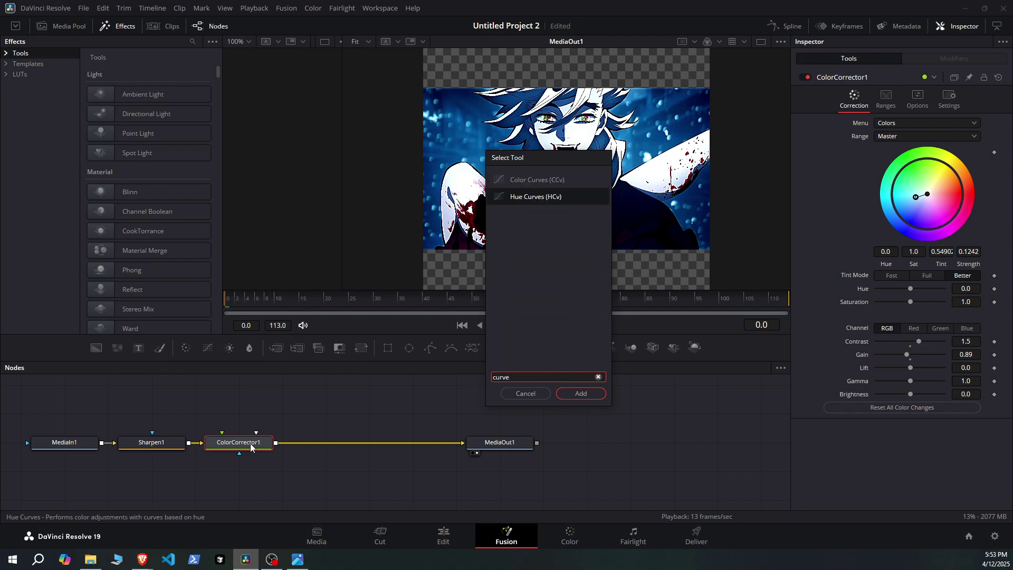
pyautogui.click(544, 182)
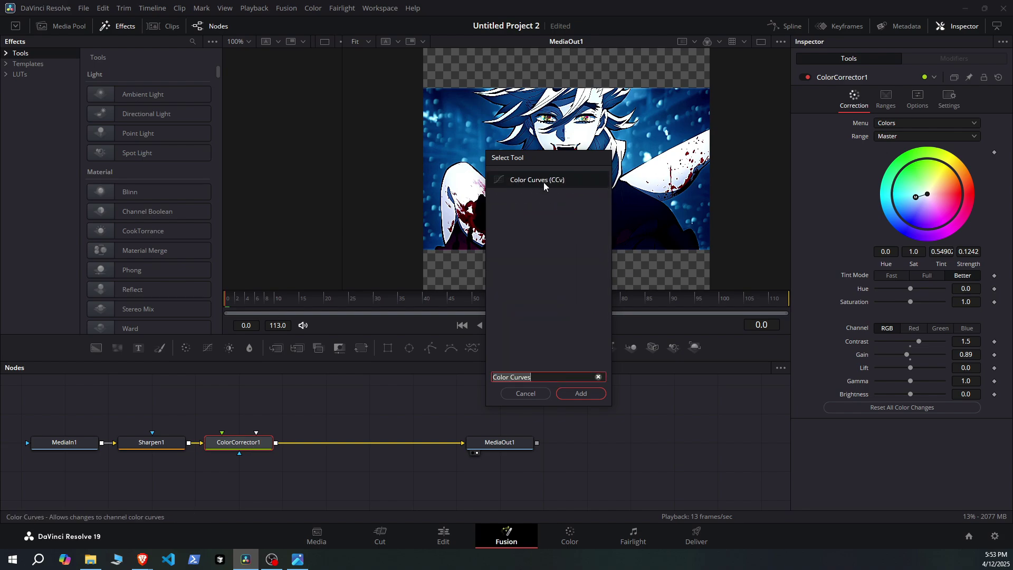
pyautogui.click(581, 394)
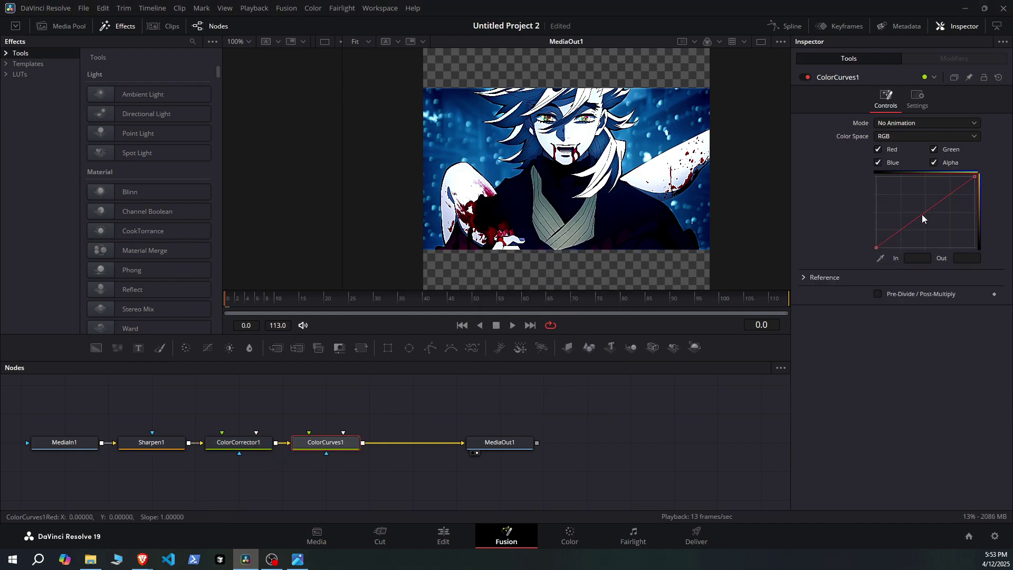
# Step: Isolate the red channel in Color Curves and bend its curve slightly upward in the shadows
pyautogui.click(933, 162)
pyautogui.click(933, 149)
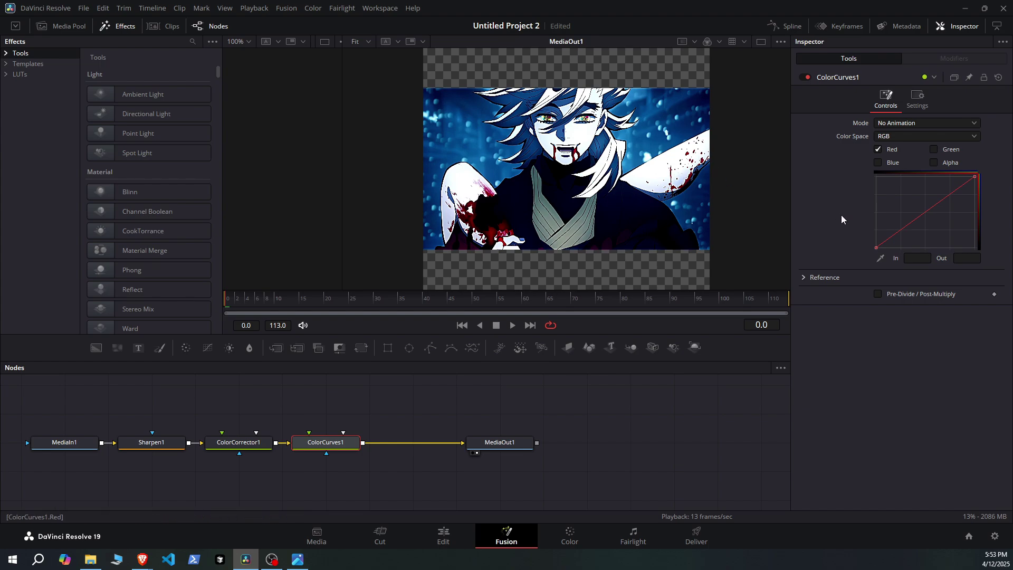
pyautogui.click(912, 220)
pyautogui.moveTo(913, 220); pyautogui.dragTo(943, 225)
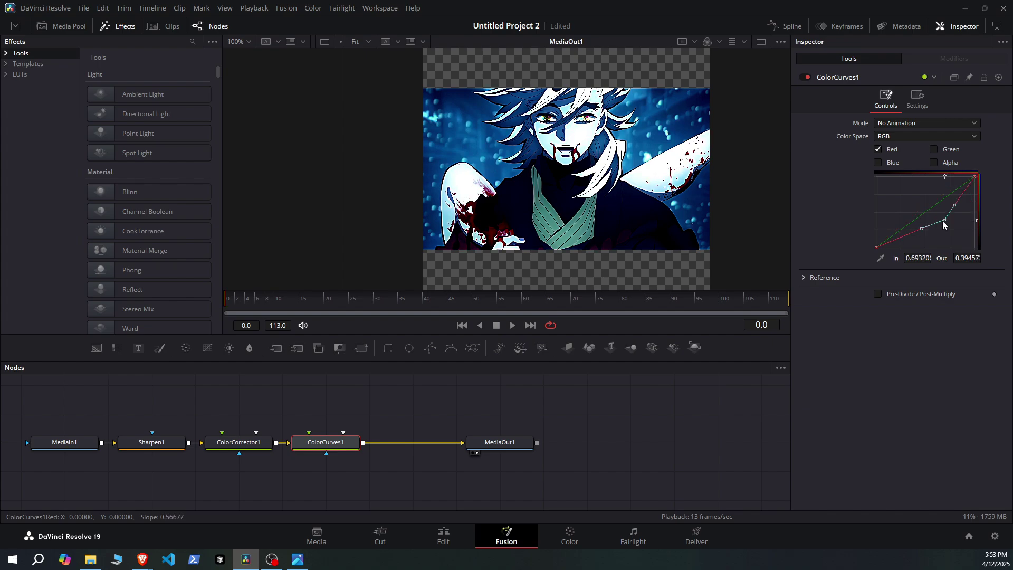
pyautogui.moveTo(943, 221); pyautogui.dragTo(881, 226)
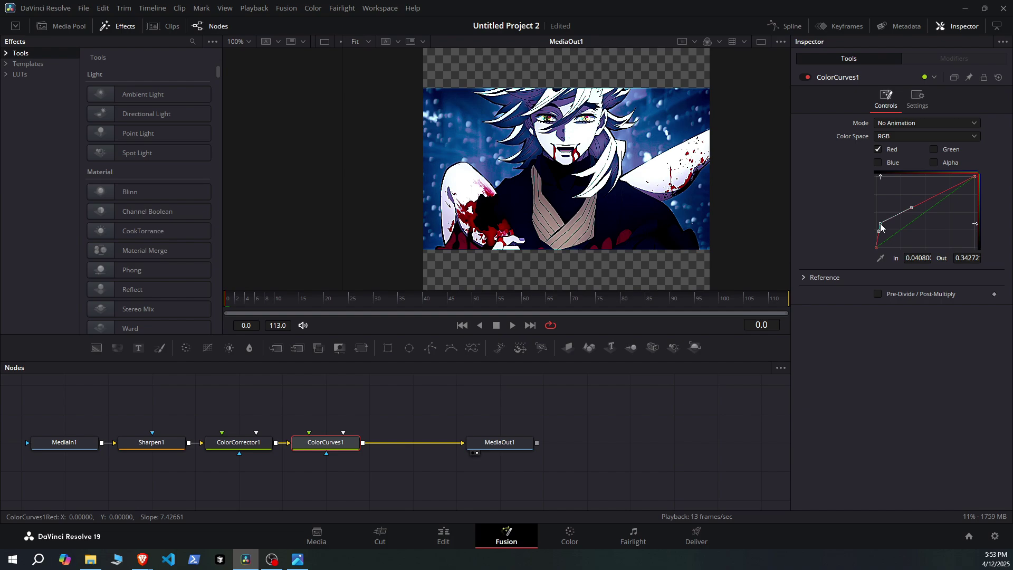
pyautogui.moveTo(880, 227); pyautogui.dragTo(888, 228)
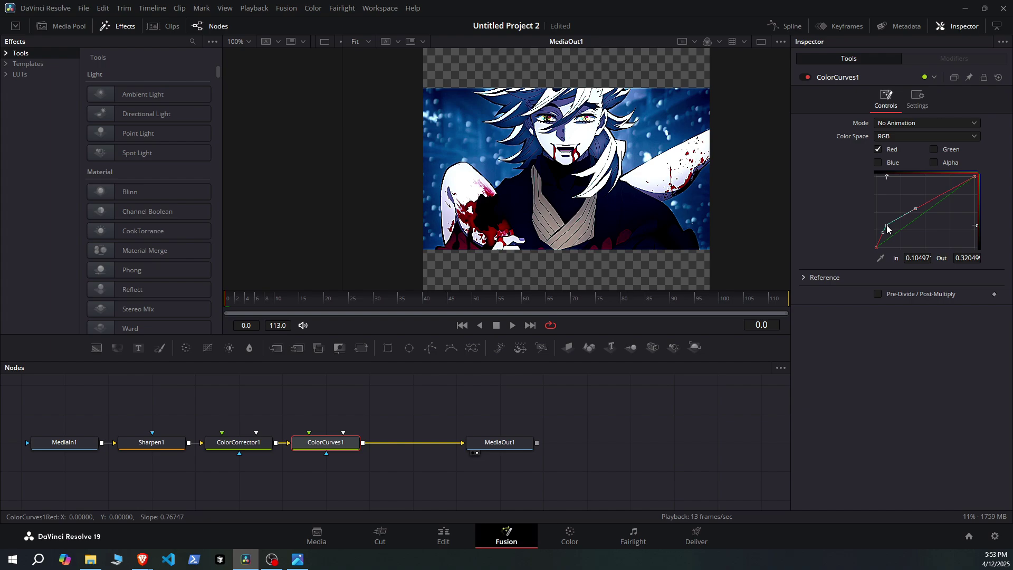
pyautogui.moveTo(887, 229); pyautogui.dragTo(886, 236)
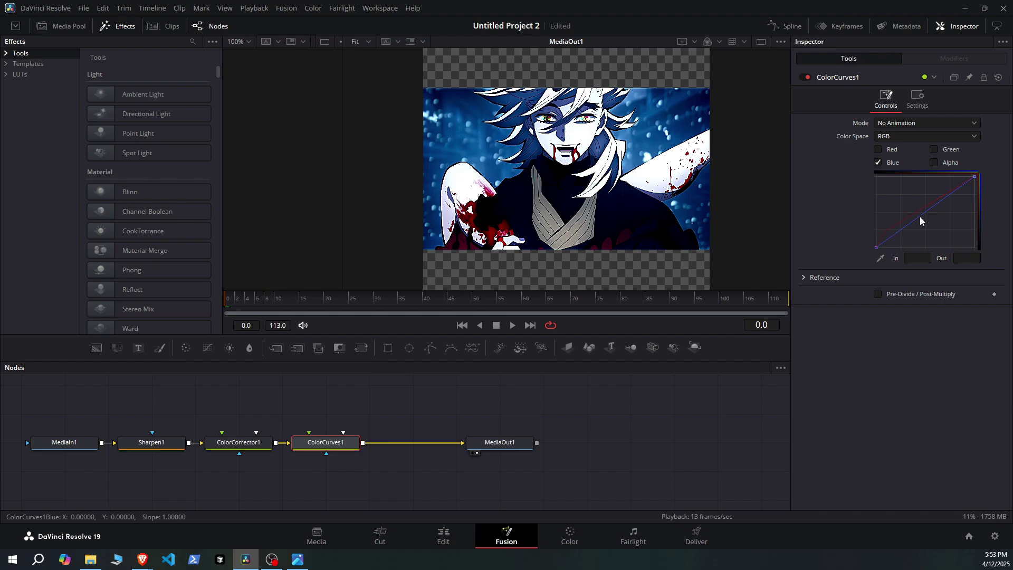
# Step: Bend the blue curve slightly downward in the lower midtones
pyautogui.moveTo(920, 216); pyautogui.dragTo(927, 229)
pyautogui.moveTo(927, 229); pyautogui.dragTo(961, 193)
pyautogui.moveTo(961, 193); pyautogui.dragTo(906, 236)
# Step: Pull the green curve down in the lower midtones to about In 0.38, Out 0.25, and deselect the channel
pyautogui.click(934, 149)
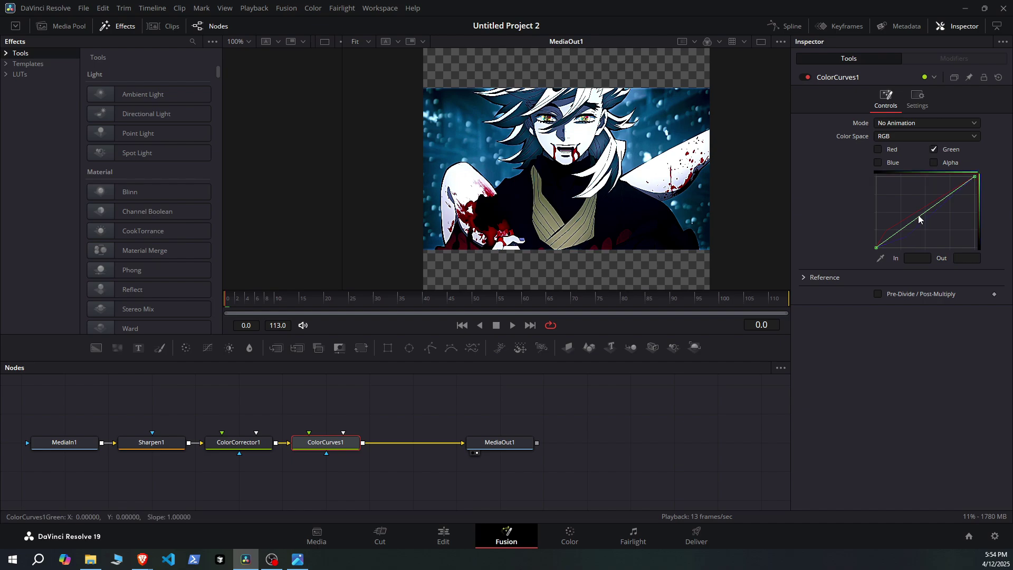
pyautogui.moveTo(919, 216); pyautogui.dragTo(935, 223)
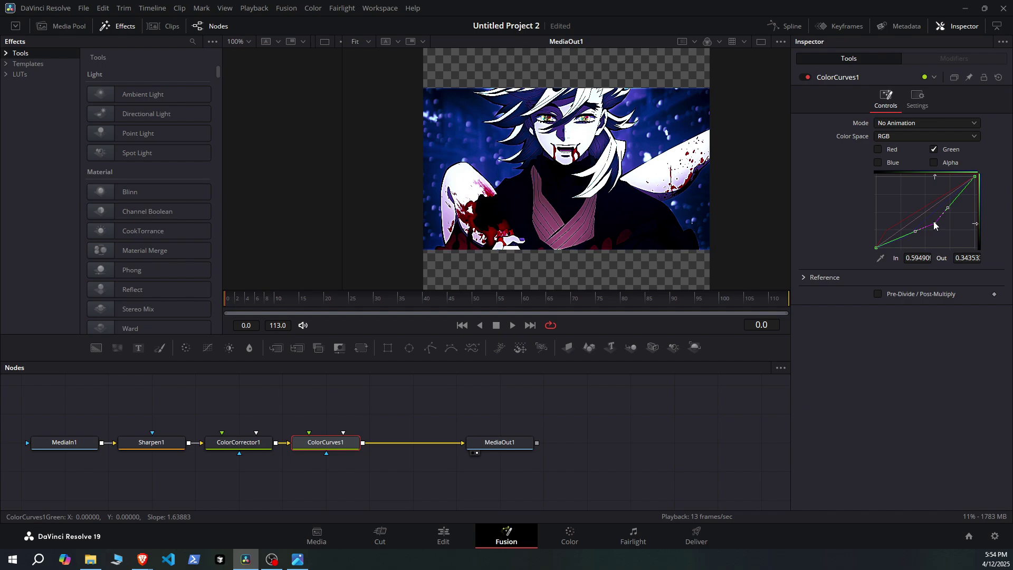
pyautogui.moveTo(932, 221); pyautogui.dragTo(912, 229)
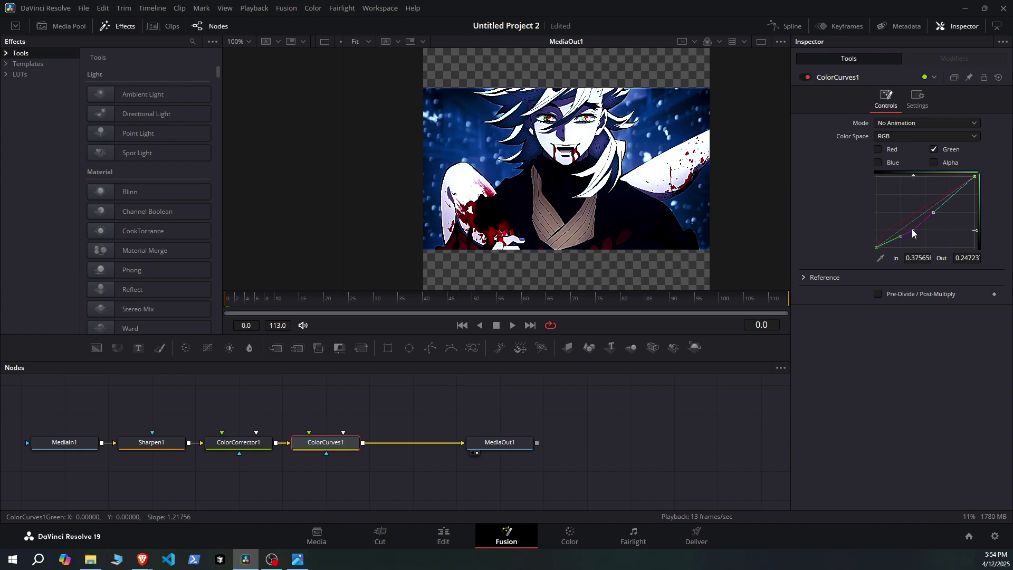
pyautogui.moveTo(911, 229); pyautogui.dragTo(912, 229)
pyautogui.click(934, 151)
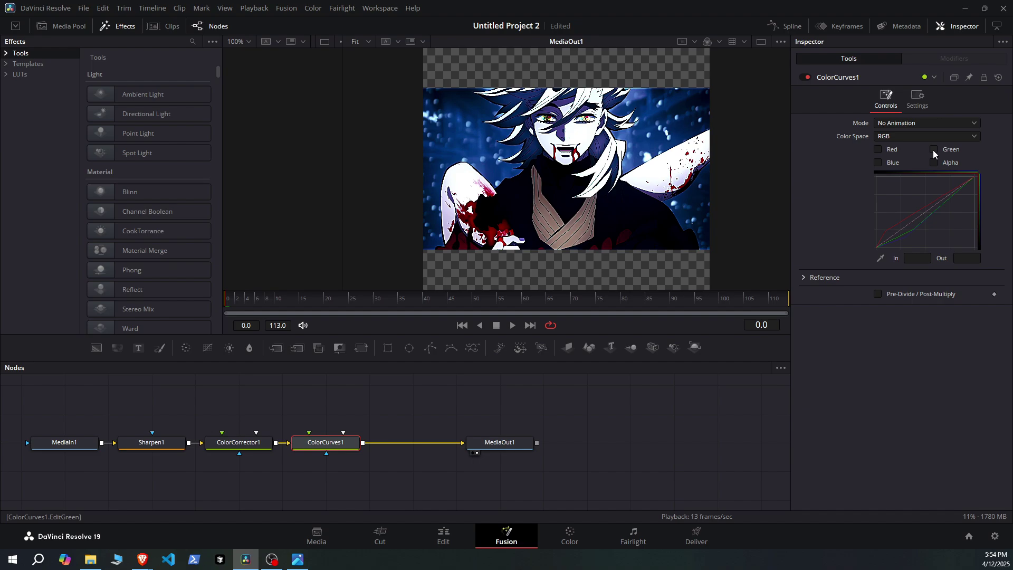
# Step: Switch Color Curves off and on to compare the image before and after, leaving it enabled
pyautogui.click(805, 77)
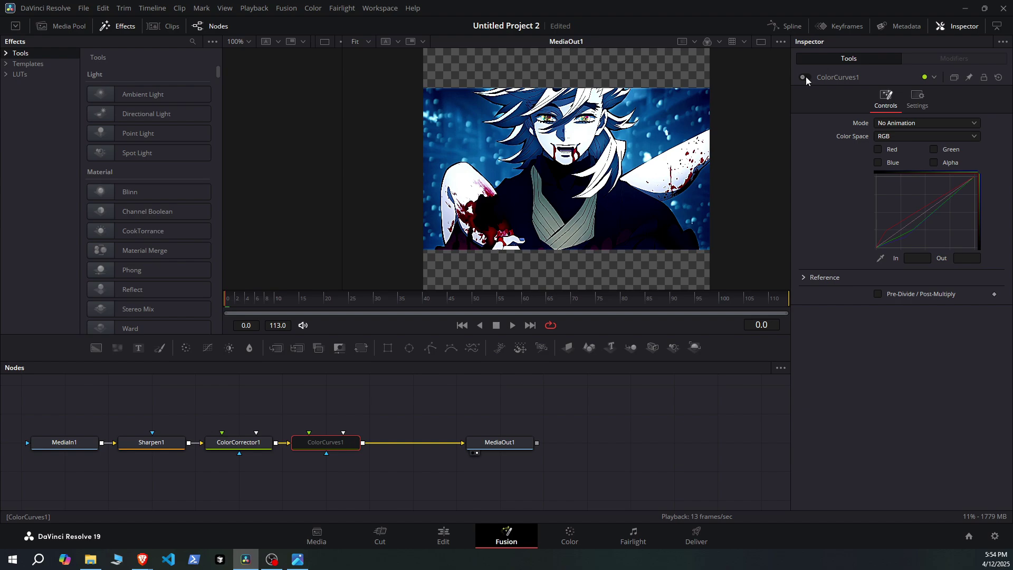
pyautogui.click(805, 77)
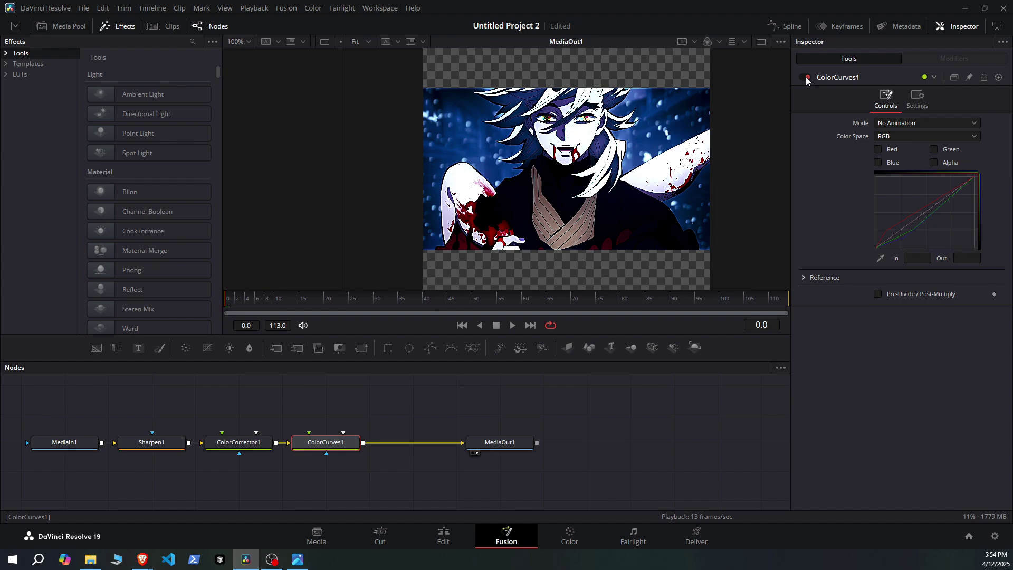
pyautogui.click(806, 77)
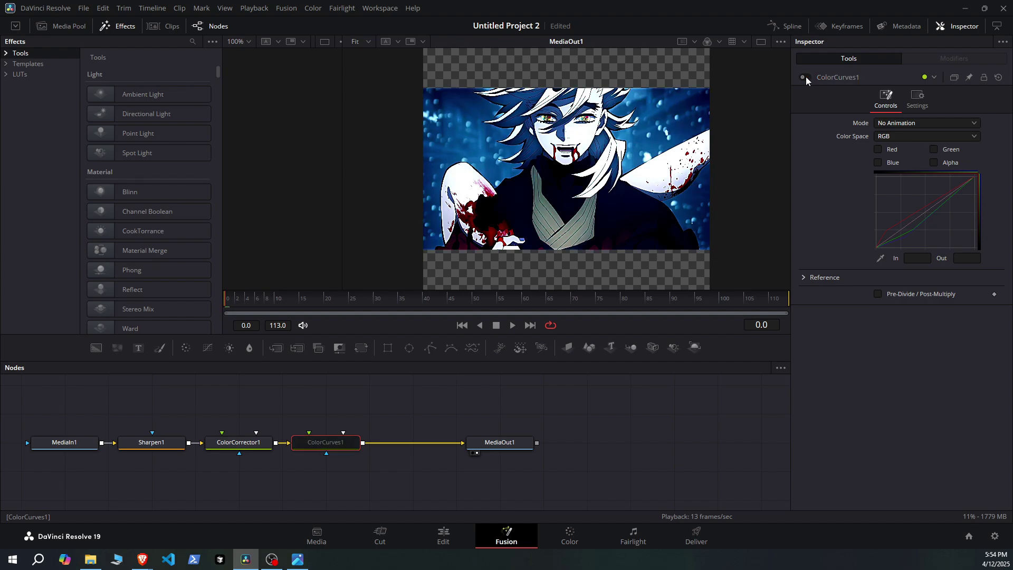
pyautogui.click(806, 77)
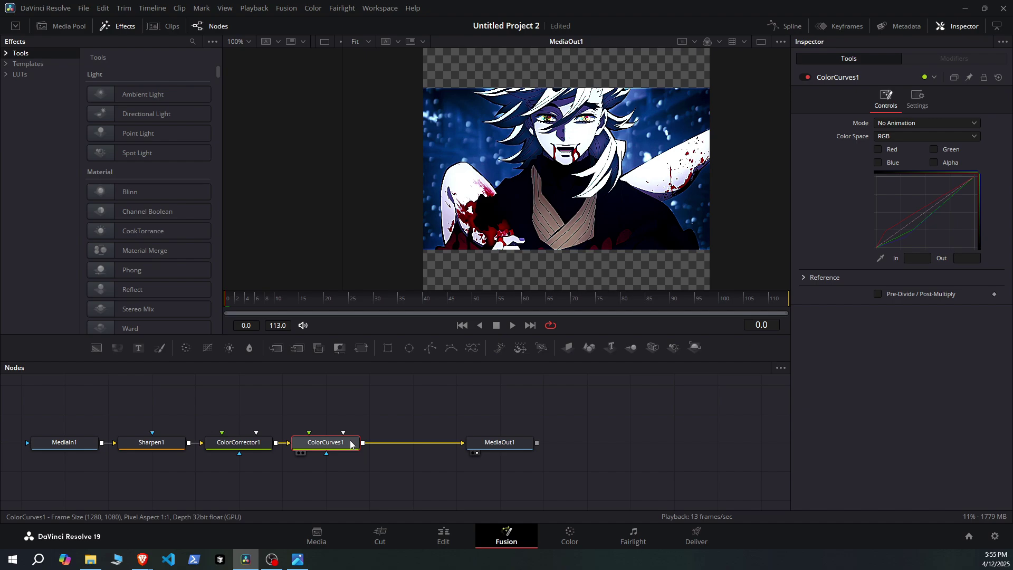
# Step: Add a Glow node between ColorCurves1 and MediaOut1 and compare the image with it off and on
pyautogui.hotkey('shift', 'space')
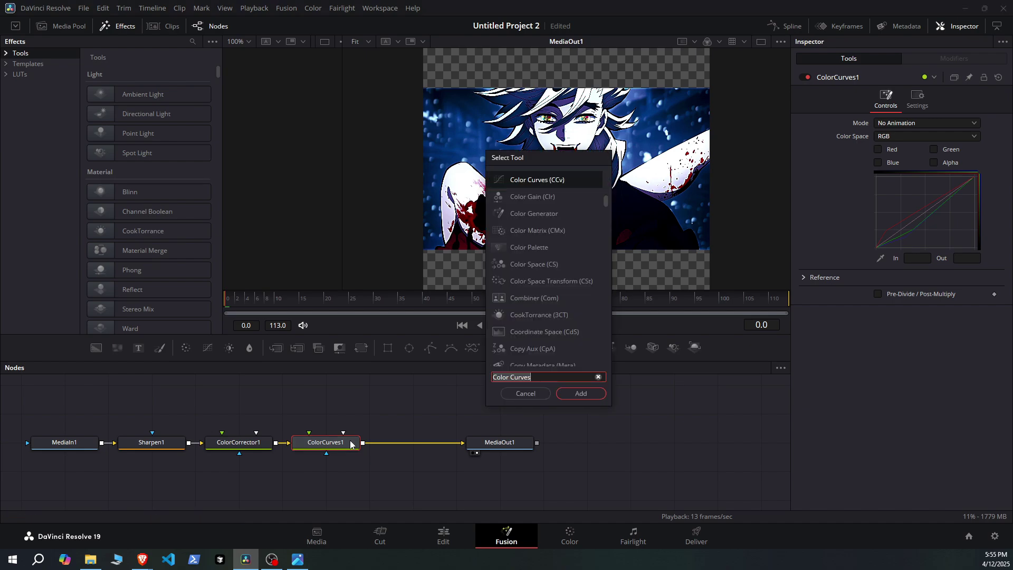
pyautogui.write('glow')
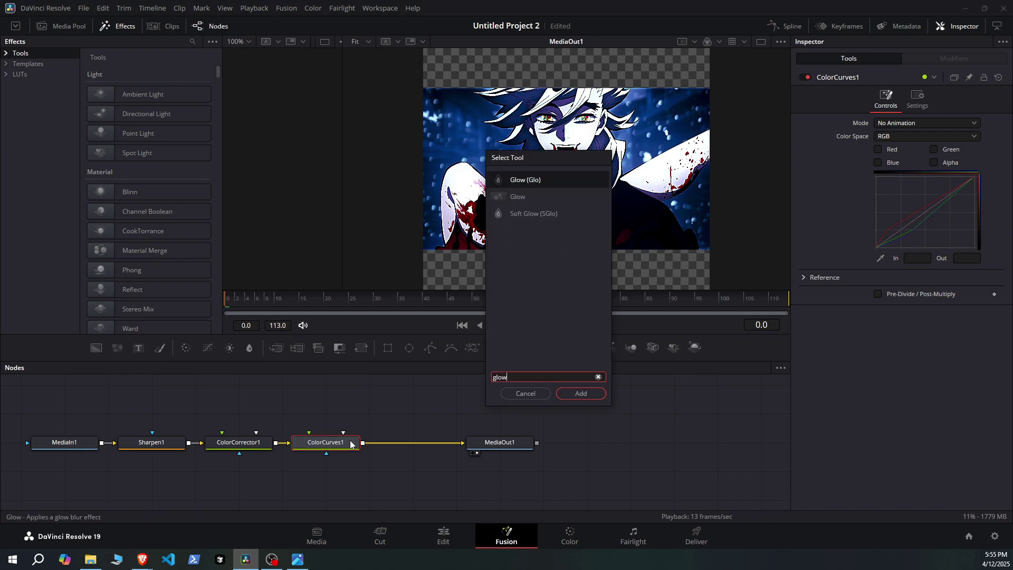
pyautogui.click(526, 182)
pyautogui.click(584, 394)
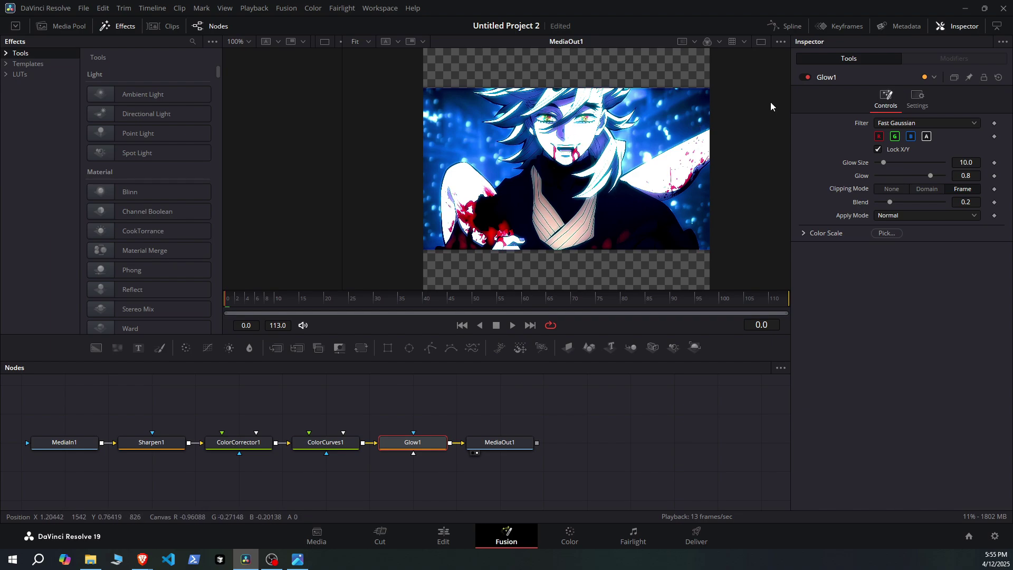
pyautogui.click(803, 79)
pyautogui.click(802, 79)
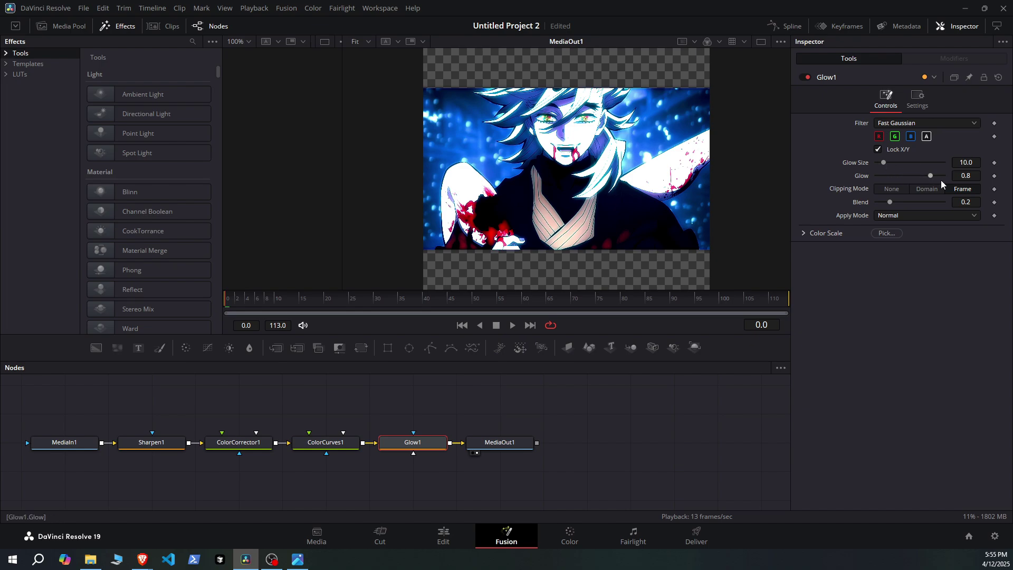
# Step: Set the Glow node's Glow Size to 9.0 and its Glow strength to 0.3
pyautogui.moveTo(932, 176); pyautogui.dragTo(882, 166)
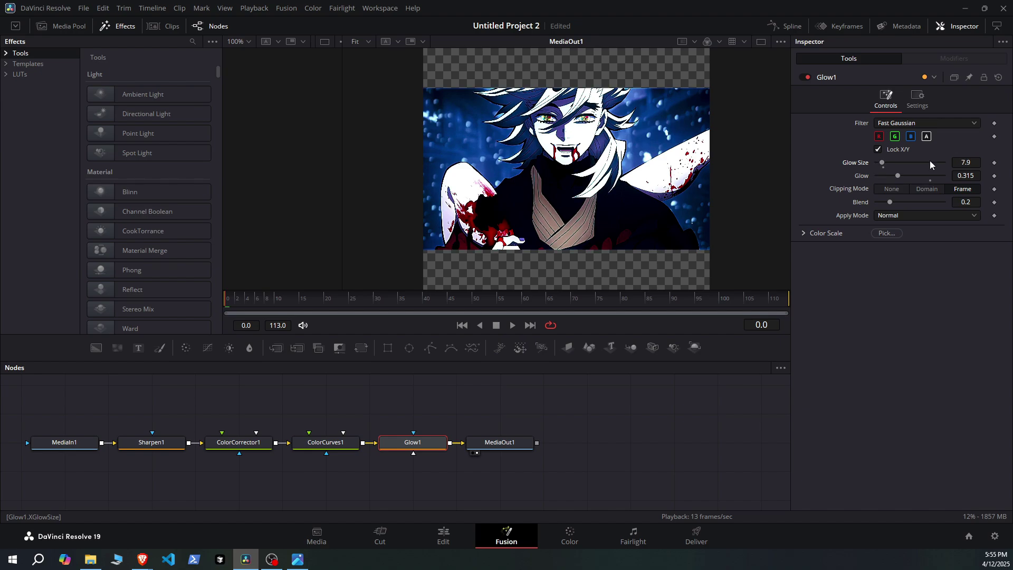
pyautogui.click(962, 161)
pyautogui.write('3')
pyautogui.press('Tab')
pyautogui.click(975, 174)
pyautogui.press('BackSpace')
pyautogui.press('BackSpace')
pyautogui.press('Tab')
# Step: Set the Glow node's Blend to 0.13
pyautogui.click(973, 201)
pyautogui.scroll(-4, 973, 201)
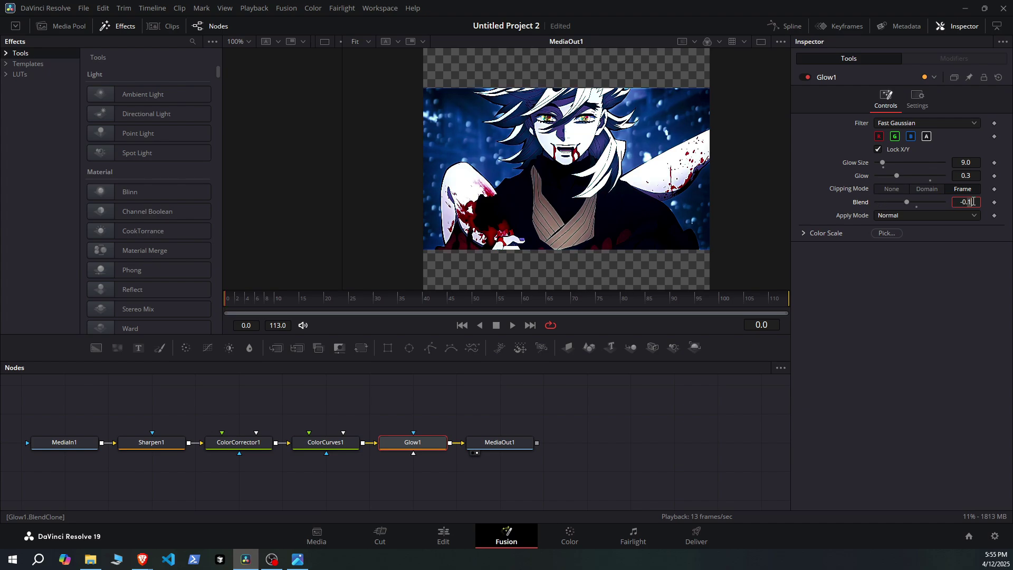
pyautogui.scroll(-15, 973, 202)
pyautogui.moveTo(876, 202); pyautogui.dragTo(909, 203)
pyautogui.click(971, 202)
pyautogui.write('0.13')
pyautogui.press('Tab')
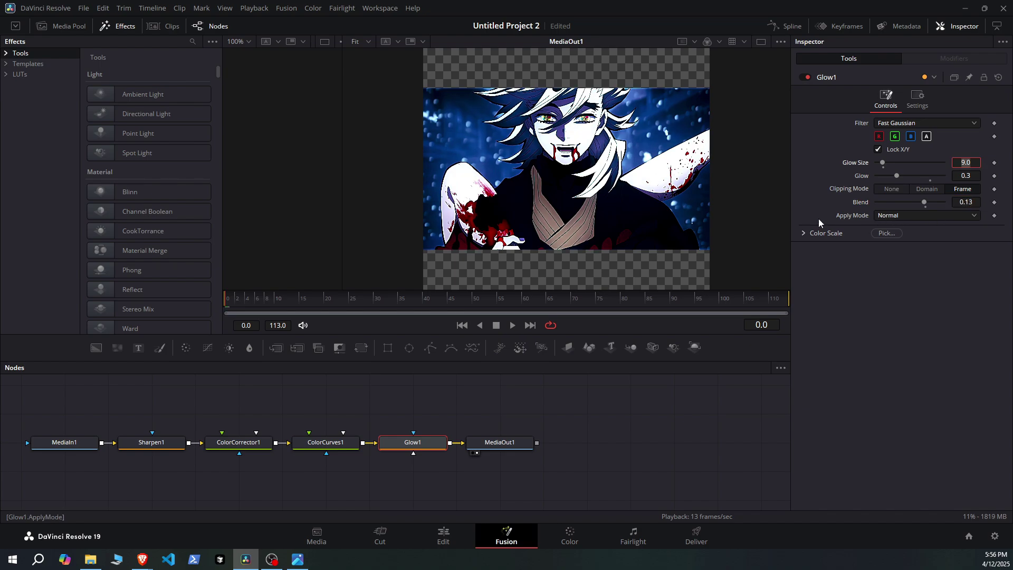
# Step: Switch the Glow node off and on repeatedly to compare its effect, leaving it enabled
pyautogui.click(804, 78)
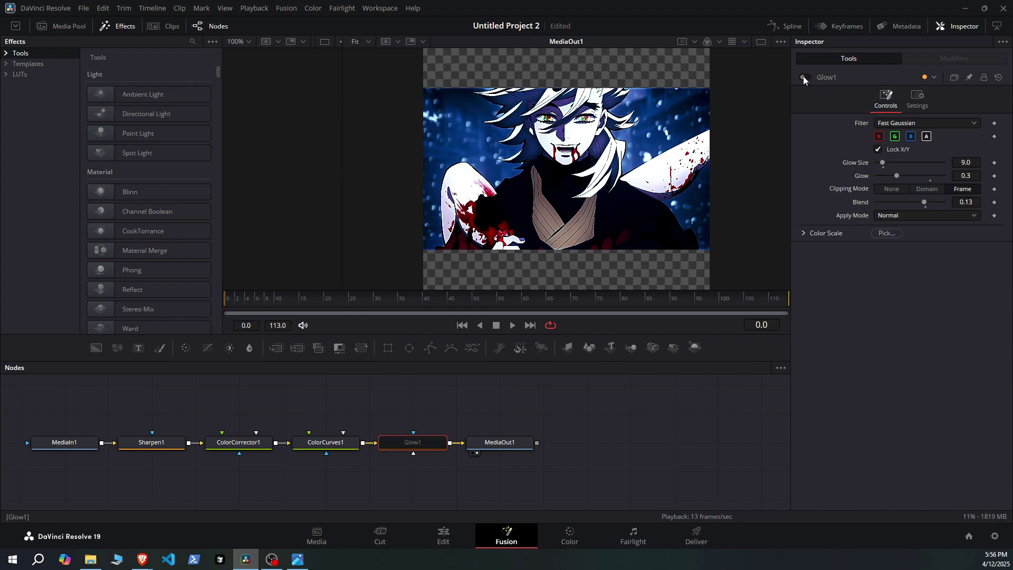
pyautogui.click(803, 77)
pyautogui.click(804, 78)
pyautogui.click(803, 77)
pyautogui.click(805, 78)
pyautogui.click(805, 78)
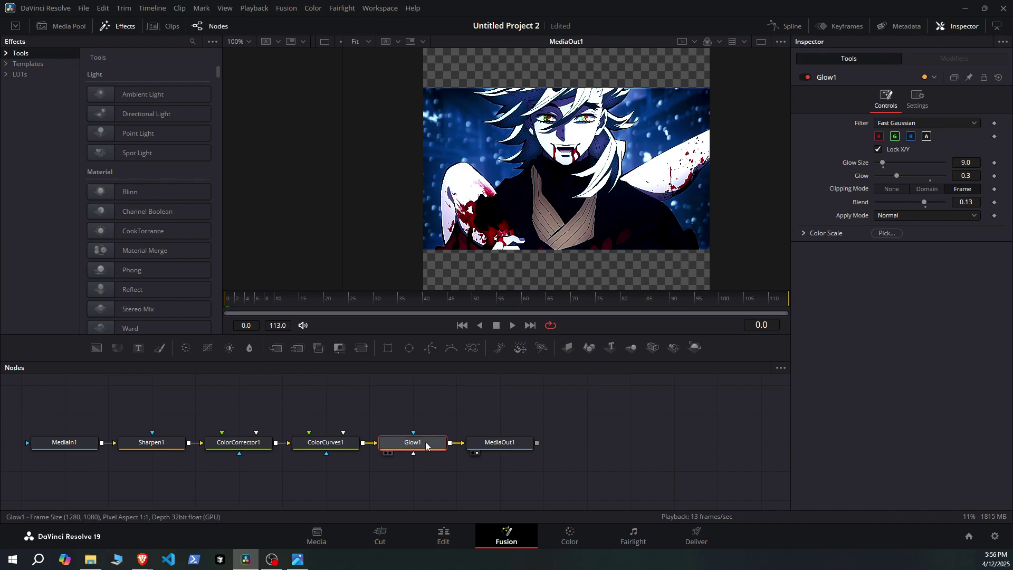
# Step: Save the project and add a Vignette node between Glow1 and MediaOut1
pyautogui.hotkey('ctrl', 's')
pyautogui.hotkey('shift', 'space')
pyautogui.write('Glow')
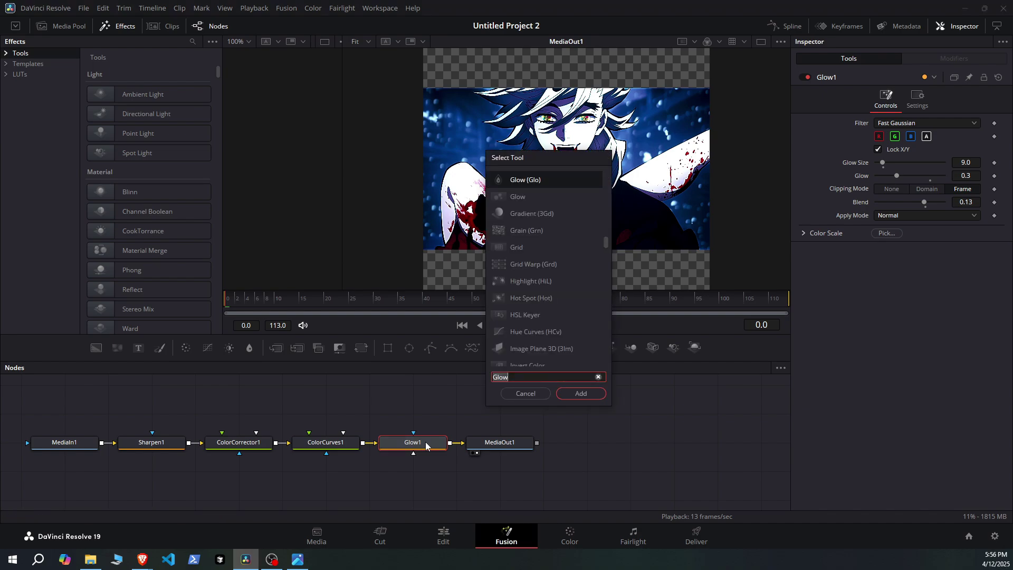
pyautogui.press('BackSpace')
pyautogui.press('BackSpace')
pyautogui.press('BackSpace')
pyautogui.press('BackSpace')
pyautogui.write('vignet')
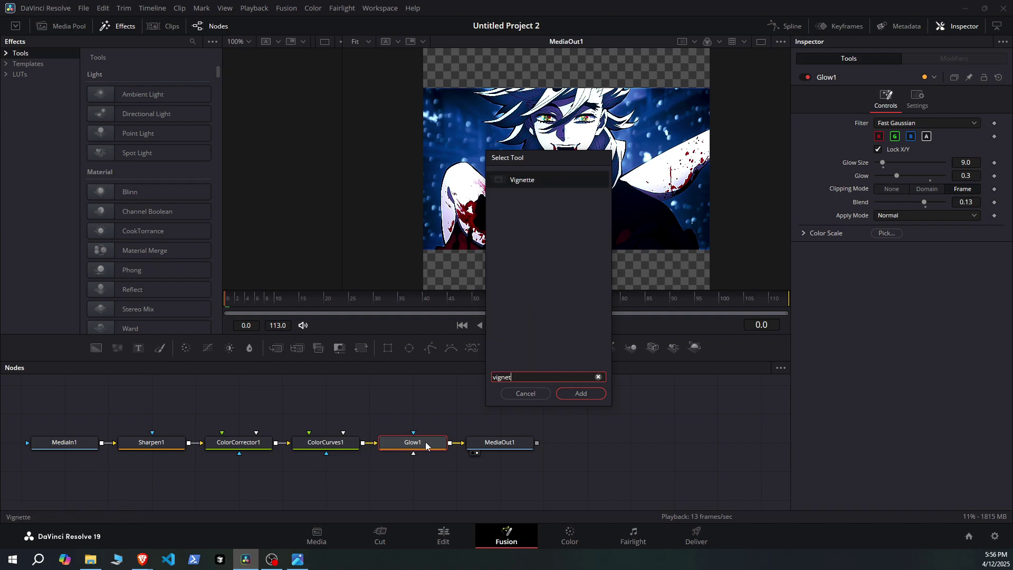
pyautogui.click(530, 180)
pyautogui.click(582, 393)
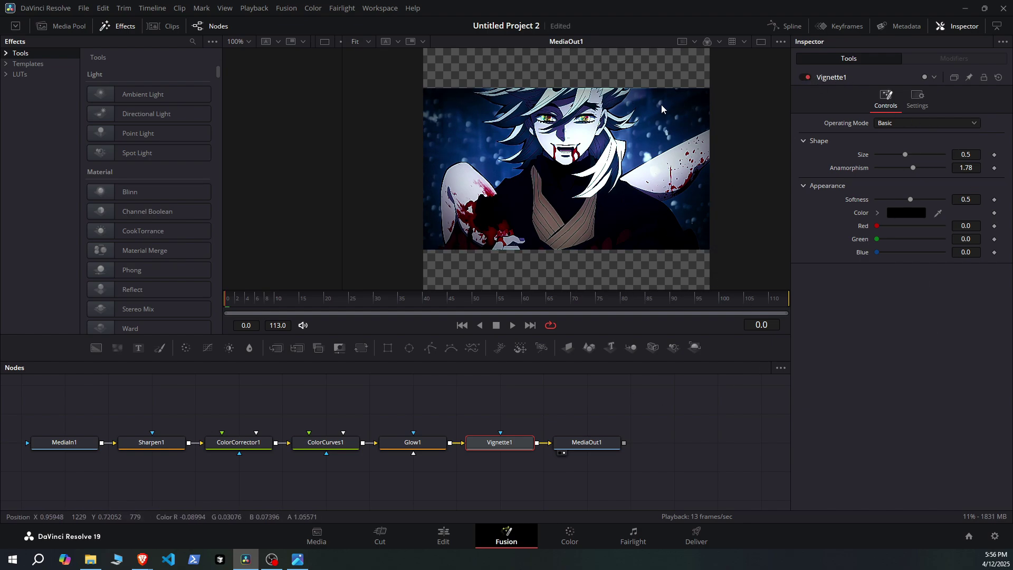
# Step: Switch the Vignette node off and on repeatedly to compare the darkened edges, leaving it enabled
pyautogui.click(804, 78)
pyautogui.click(804, 77)
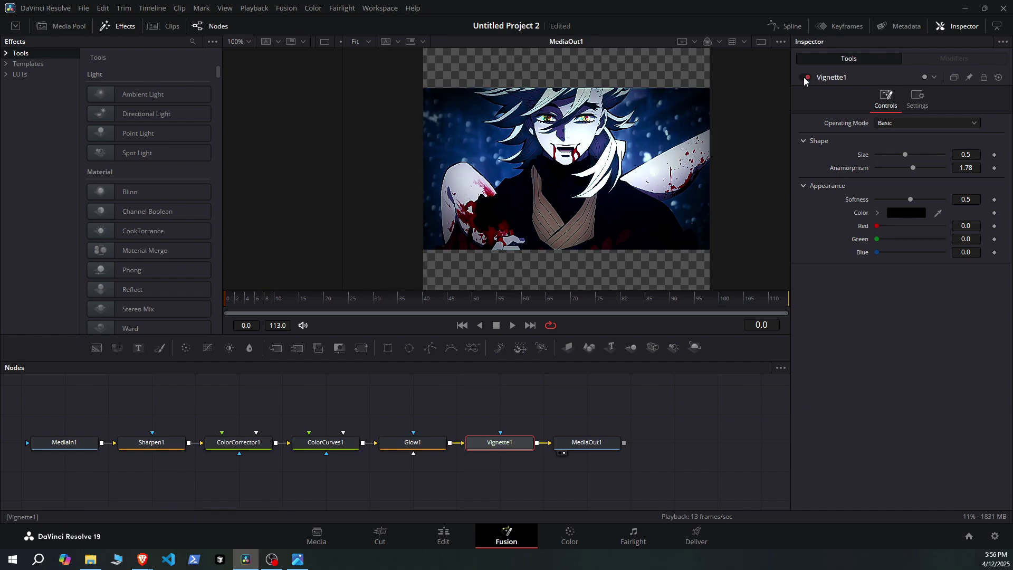
pyautogui.click(803, 78)
pyautogui.click(804, 78)
pyautogui.click(803, 78)
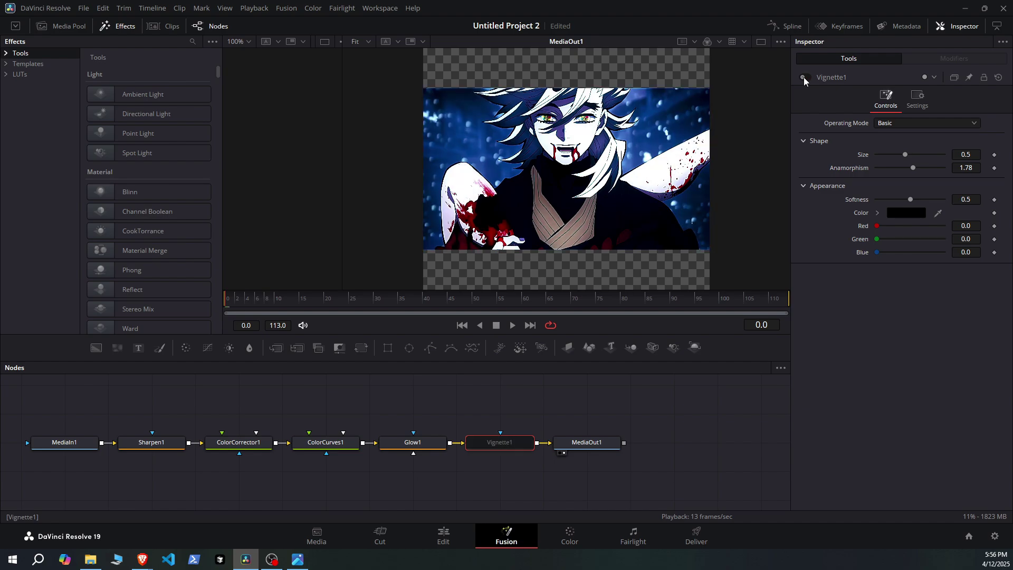
pyautogui.click(804, 77)
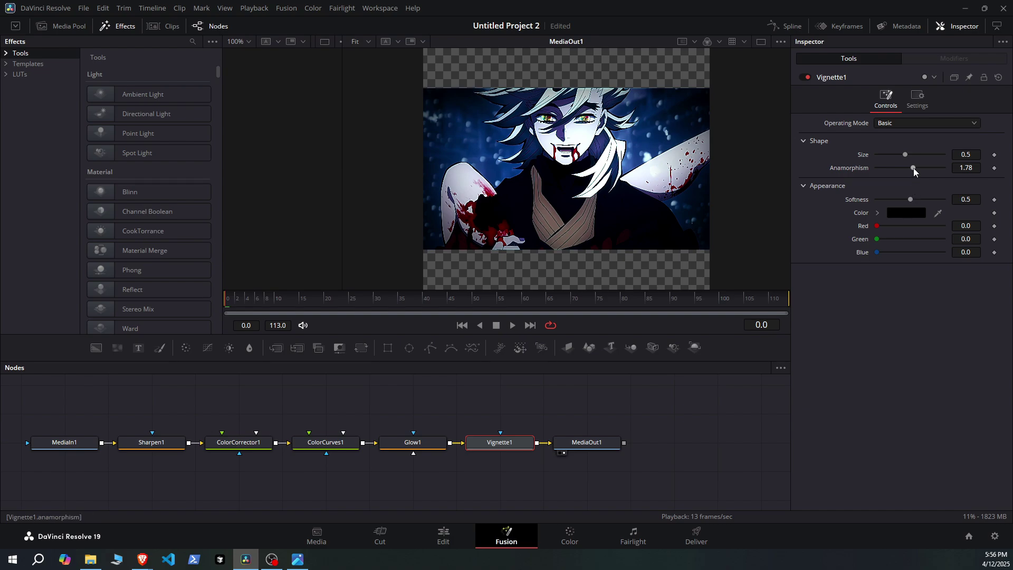
# Step: Set the vignette's Anamorphism to 2.0
pyautogui.moveTo(913, 167)
pyautogui.mouseDown()
pyautogui.moveTo(936, 169)
pyautogui.moveTo(882, 169)
pyautogui.moveTo(938, 166)
pyautogui.moveTo(922, 166)
pyautogui.mouseUp()
pyautogui.click(975, 168)
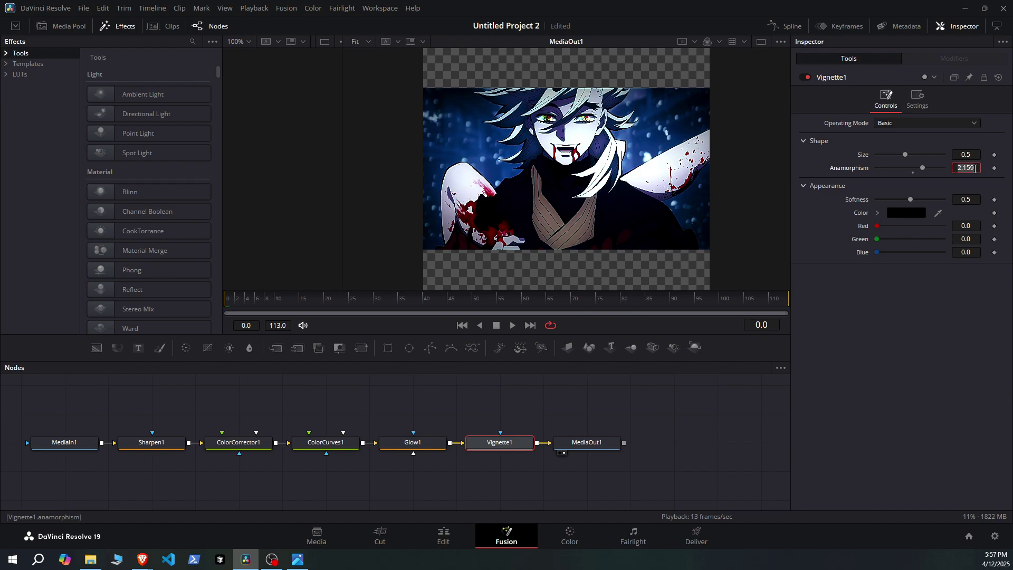
pyautogui.write('2.0')
pyautogui.press('Tab')
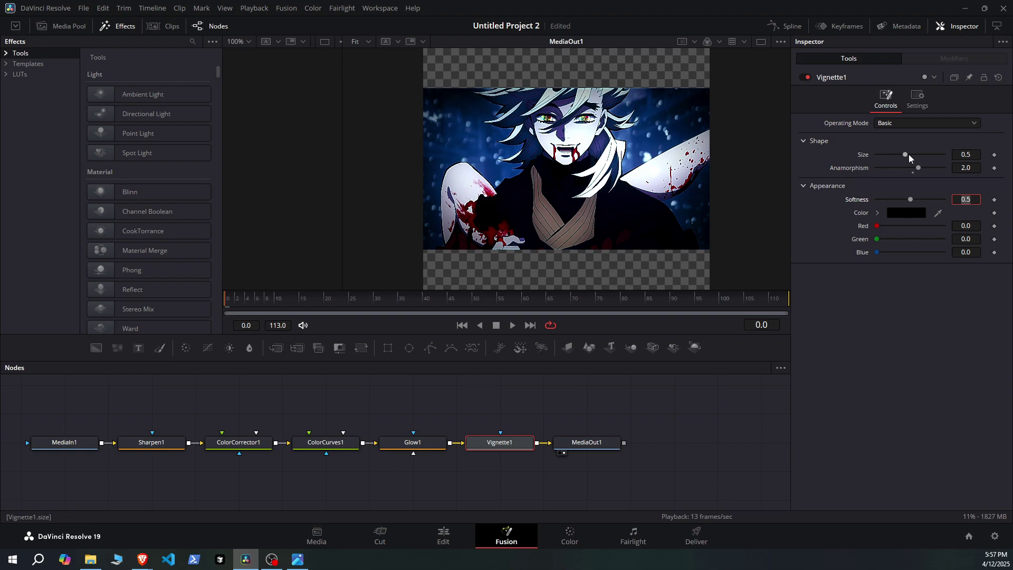
# Step: Set the vignette's Size to 0.6
pyautogui.moveTo(907, 154)
pyautogui.mouseDown()
pyautogui.moveTo(923, 154)
pyautogui.moveTo(884, 155)
pyautogui.moveTo(910, 154)
pyautogui.mouseUp()
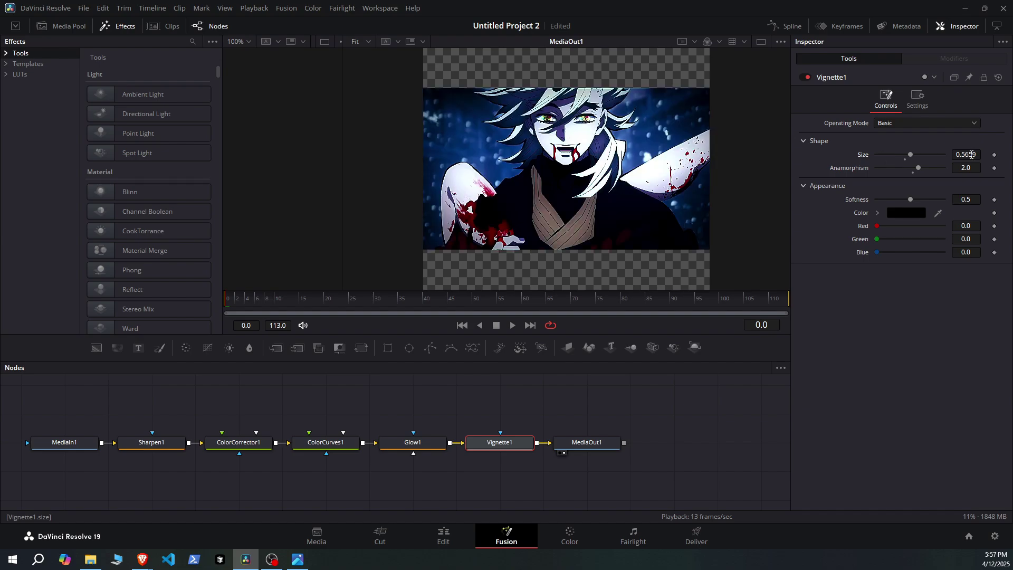
pyautogui.click(973, 155)
pyautogui.write('0.6')
pyautogui.press('Tab')
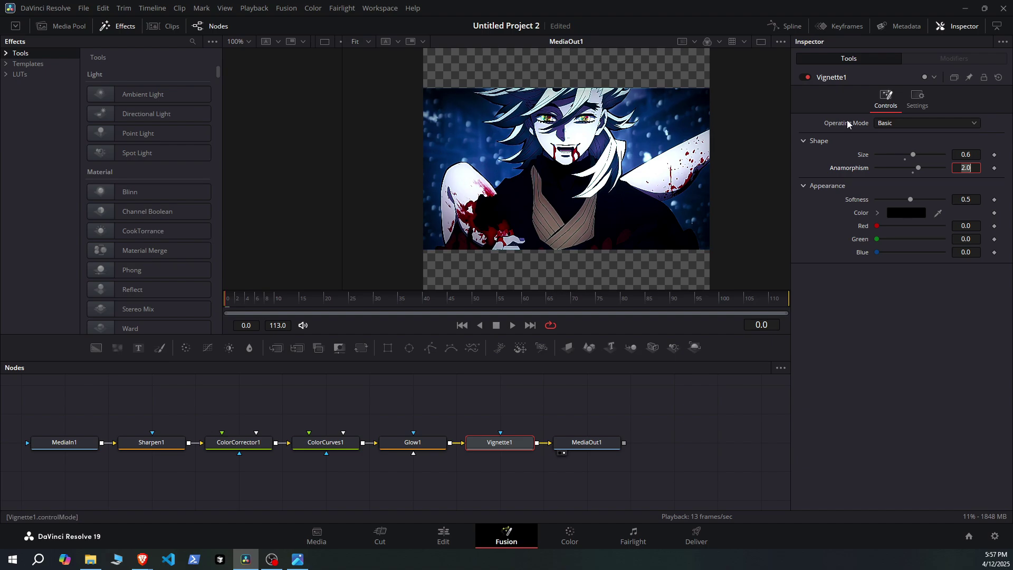
# Step: Toggle the Vignette node off and on three times to compare the resized vignette, leaving it enabled
pyautogui.click(804, 78)
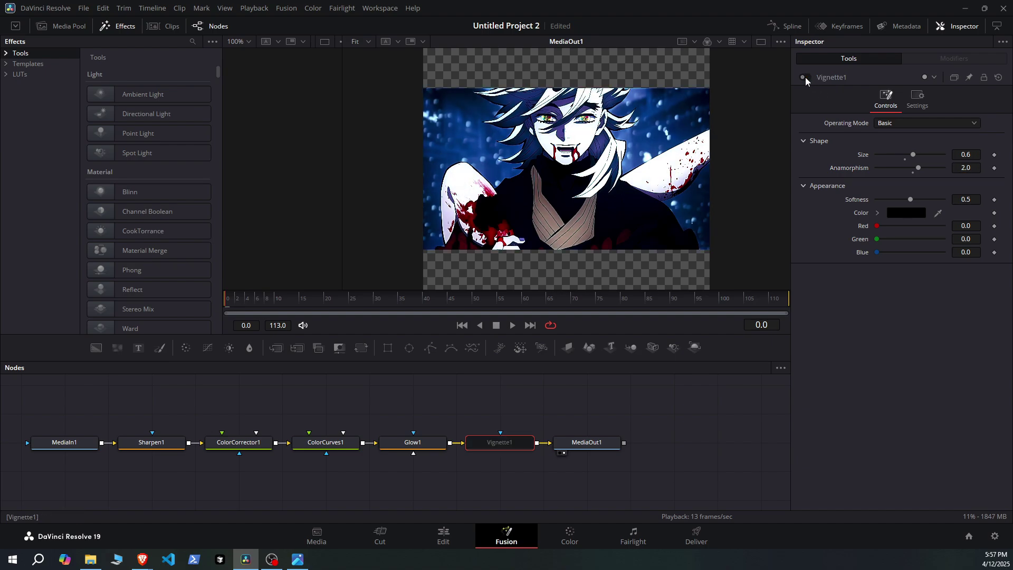
pyautogui.click(805, 79)
pyautogui.click(804, 78)
pyautogui.click(804, 78)
pyautogui.click(805, 78)
pyautogui.click(805, 77)
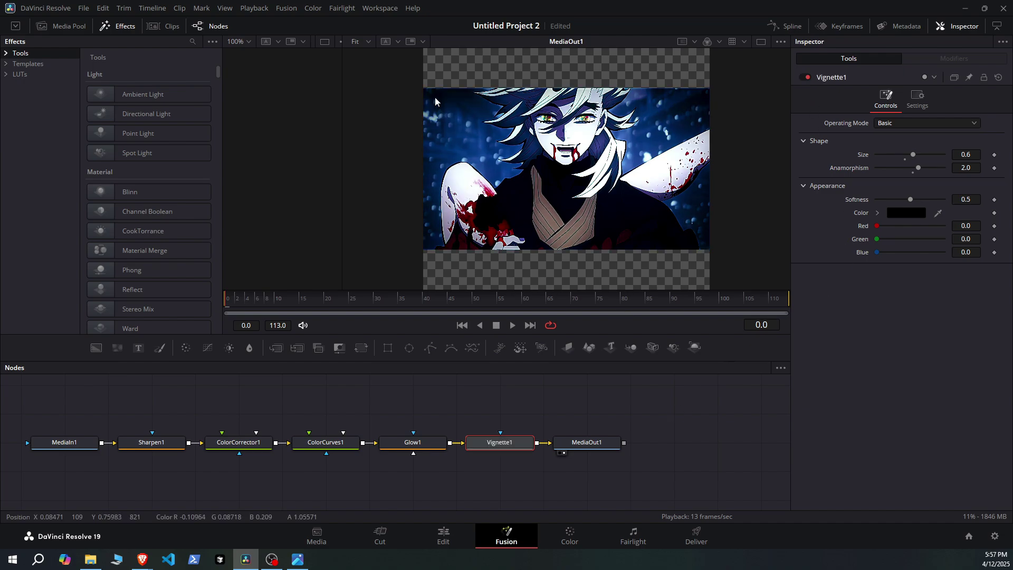
# Step: On the Edit page, append a second copy of 0412.mp4 after the first on Video 1 and scrub the enhanced section to 01:00:01:06
pyautogui.click(449, 535)
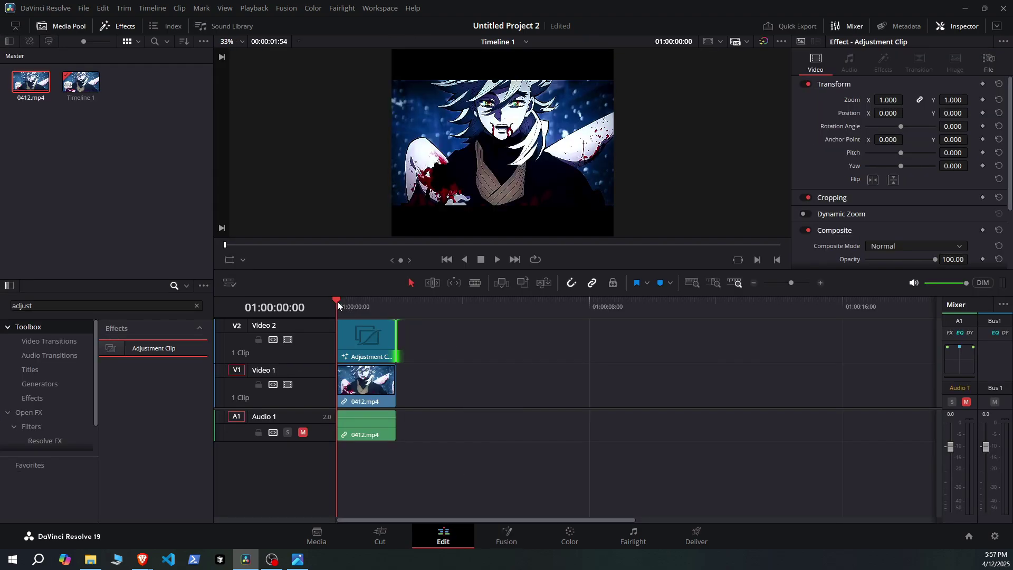
pyautogui.doubleClick(31, 85)
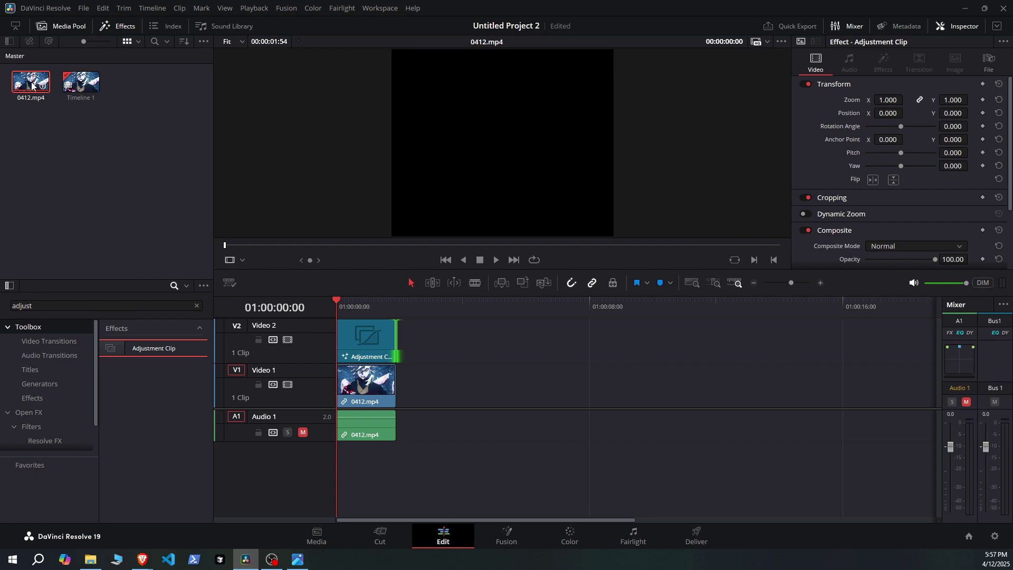
pyautogui.moveTo(32, 85); pyautogui.dragTo(400, 393)
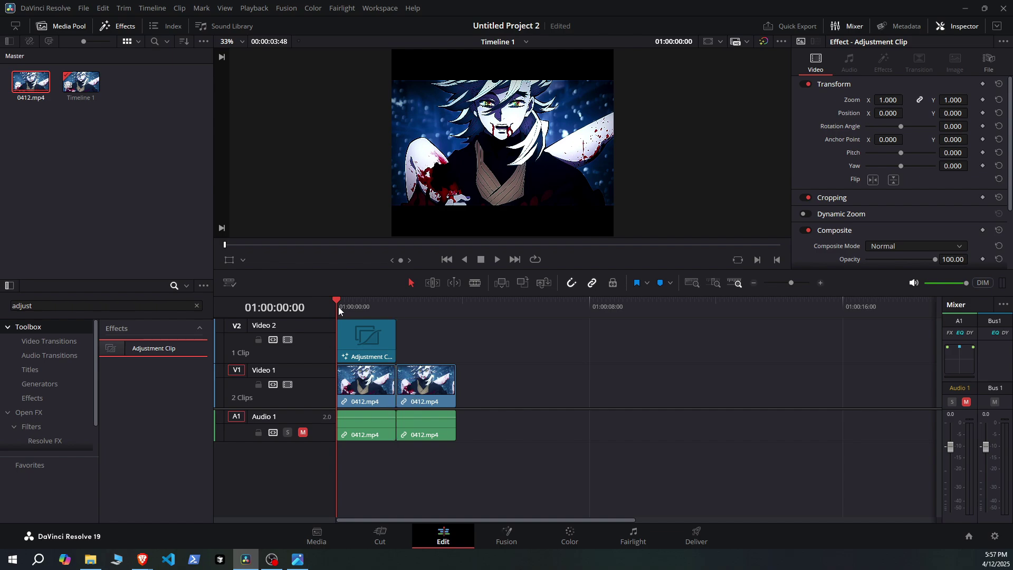
pyautogui.moveTo(338, 306); pyautogui.dragTo(372, 327)
pyautogui.click(372, 327)
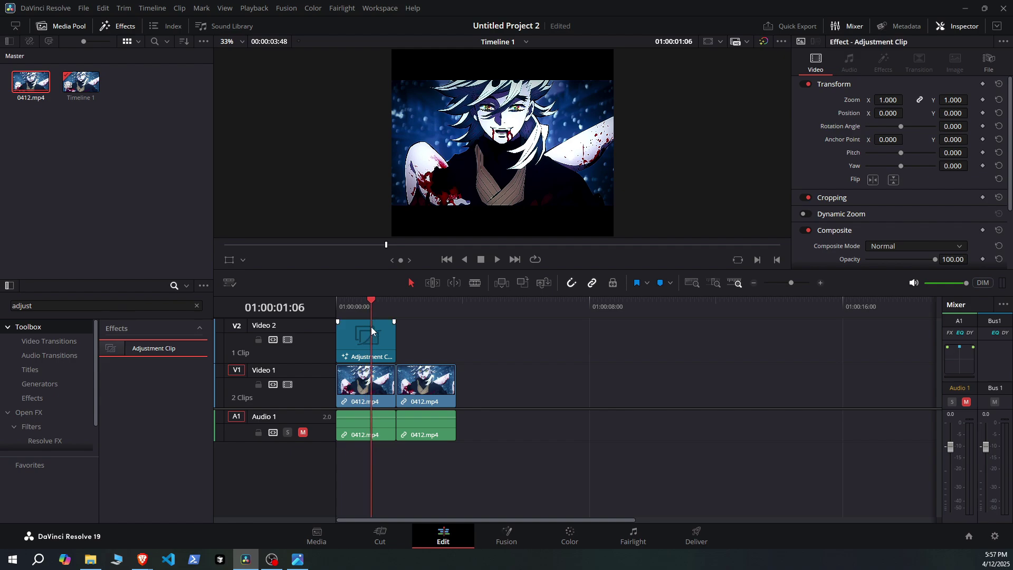